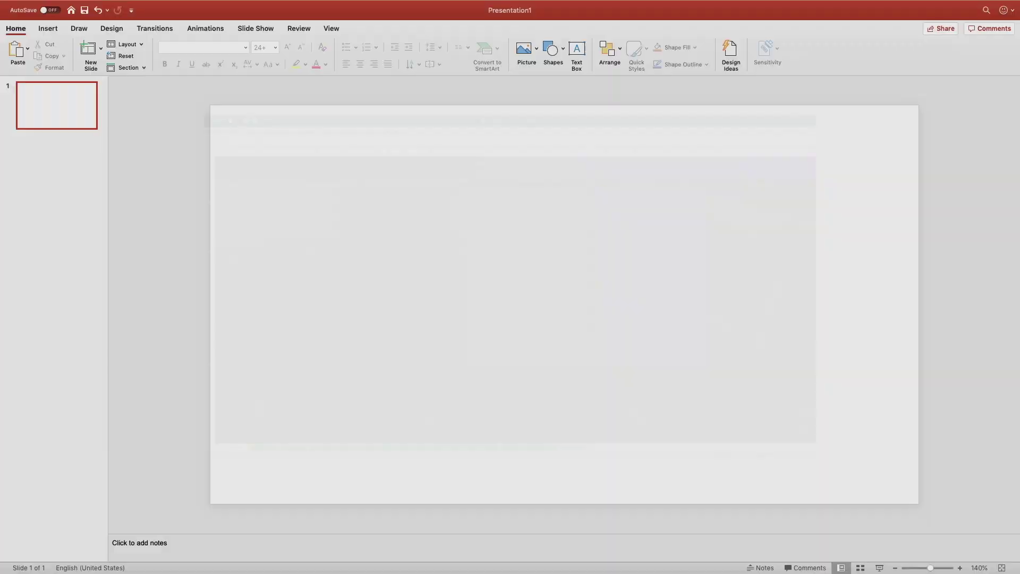
Drop the black-and-white skyline photo onto the slide and set its brightness to -80%
left_click_drag(1017, 223, 528, 270)
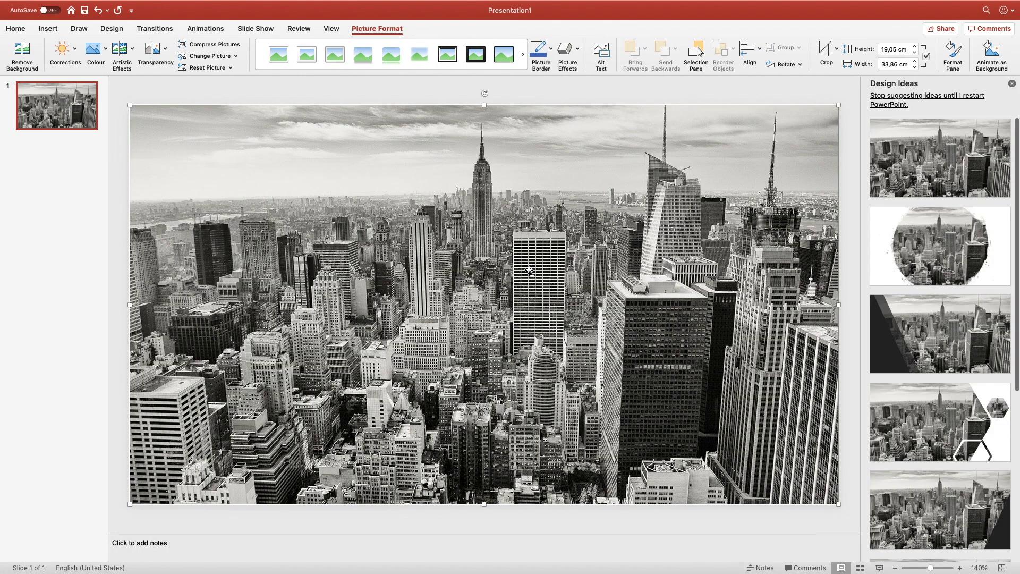
left_click(1012, 84)
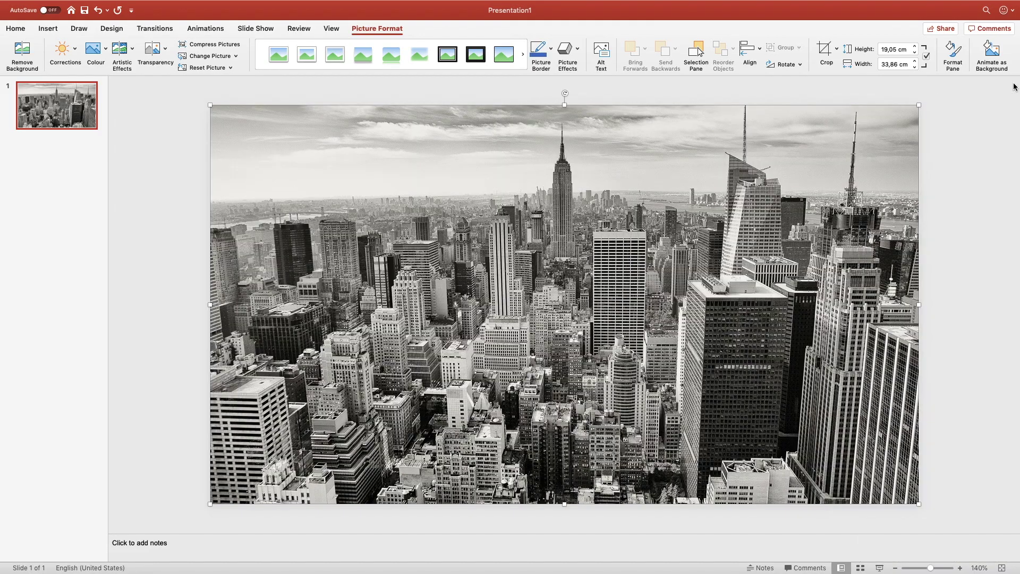
right_click(577, 212)
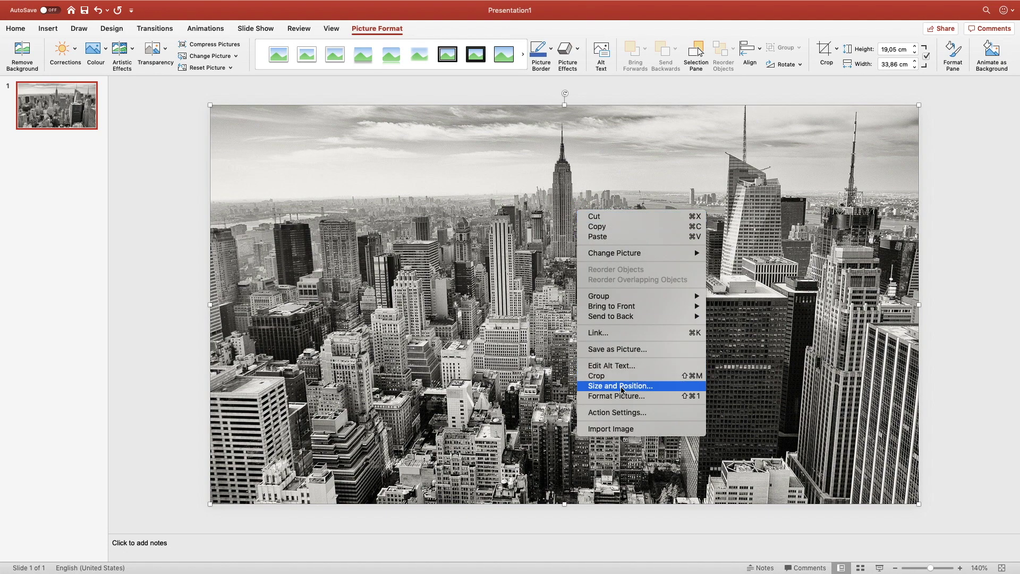
left_click(638, 396)
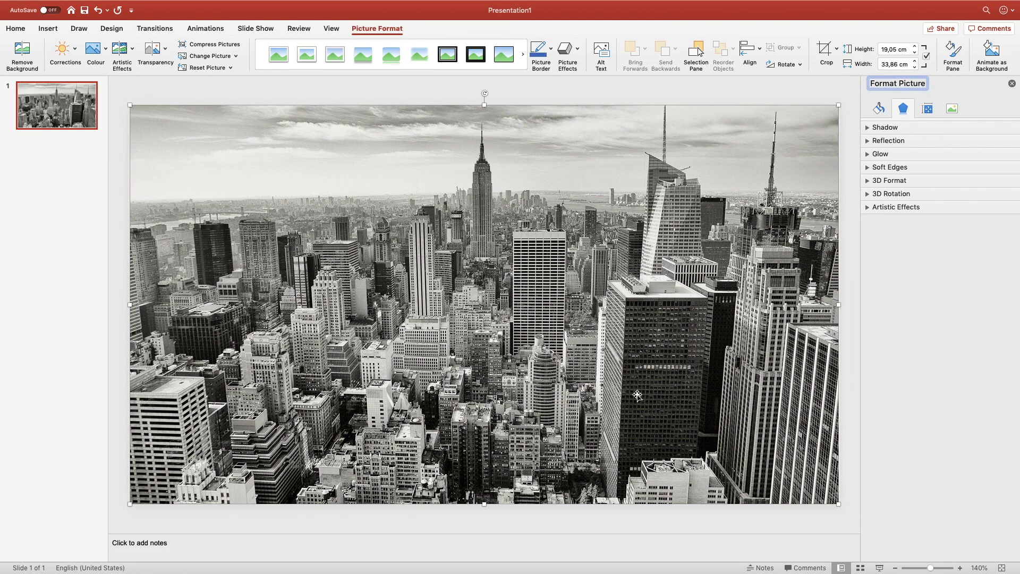
left_click(952, 109)
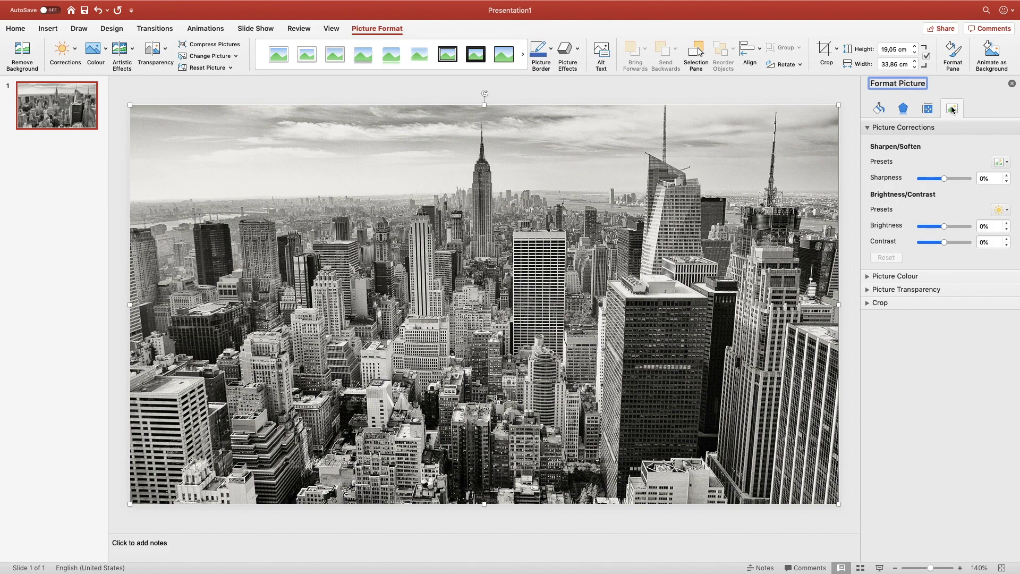
left_click_drag(945, 226, 926, 230)
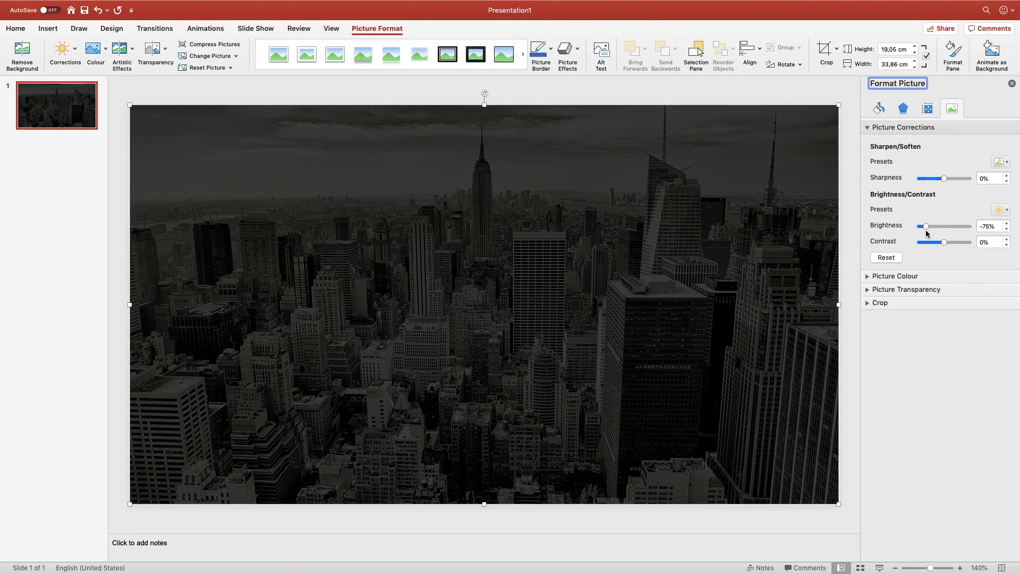
left_click(1007, 229)
left_click(1006, 229)
left_click(1006, 230)
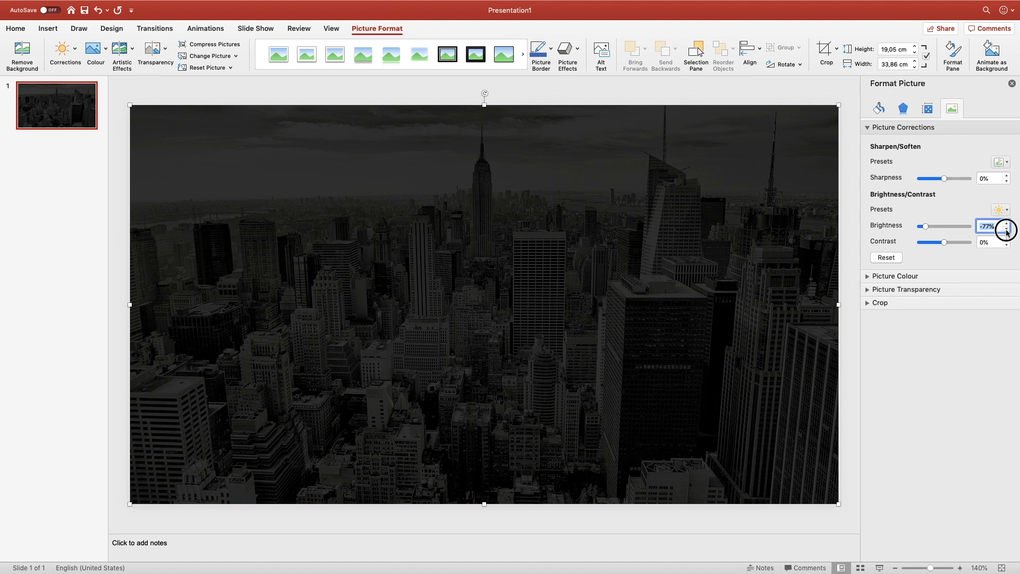
left_click(1007, 231)
left_click(1006, 231)
left_click(1006, 231)
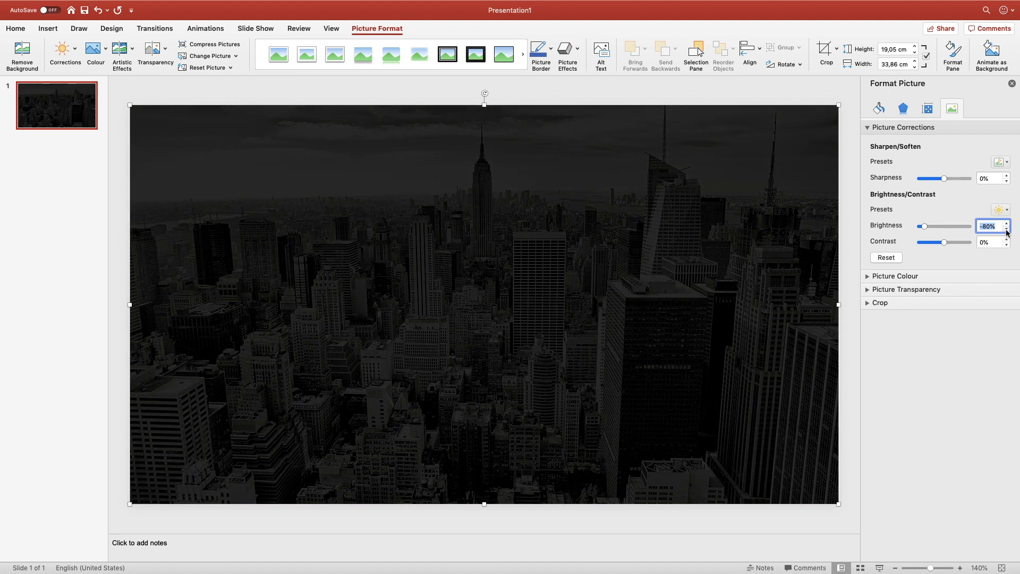
Save the darkened picture as 'Background_dark' PNG on the Desktop
right_click(415, 247)
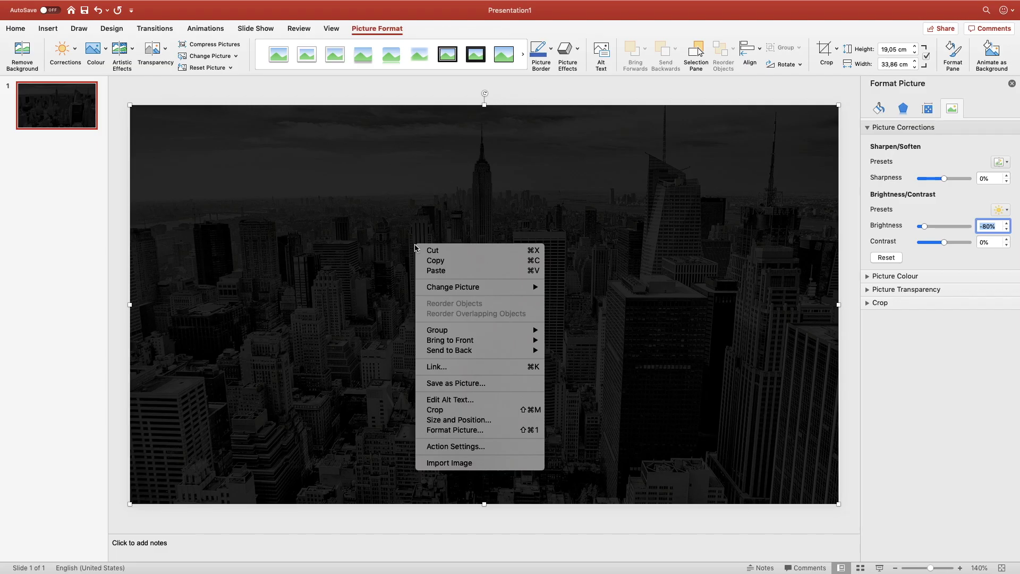
left_click(482, 384)
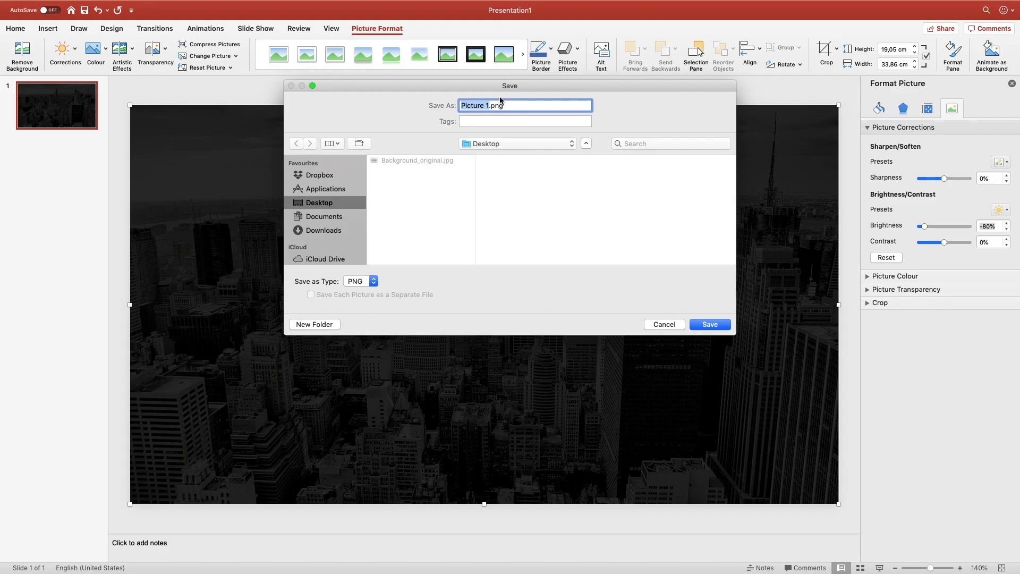
type("Background_dark")
left_click(721, 326)
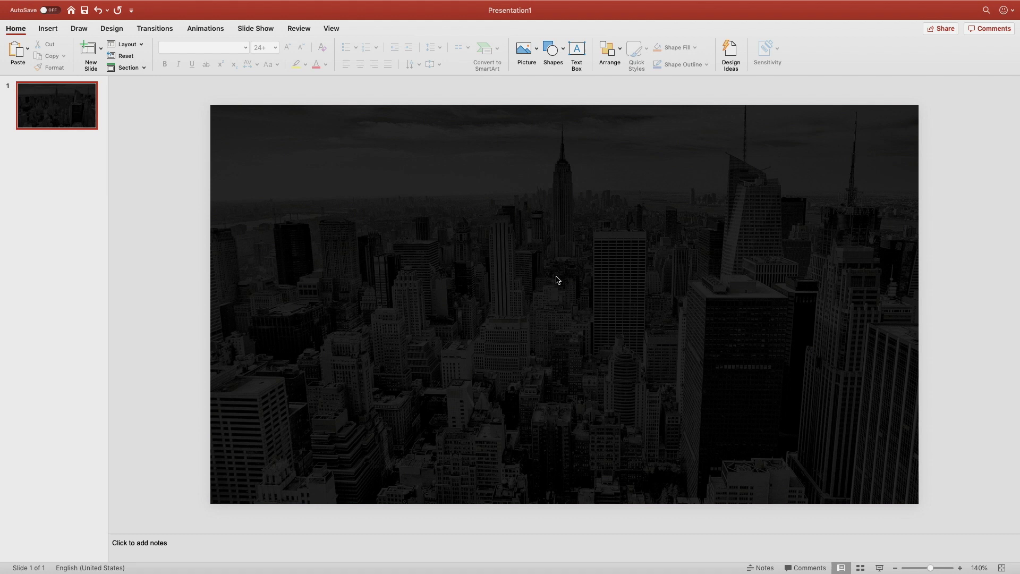
Draw a rectangle and size it 13,97 cm high by 29,21 cm wide
left_click(47, 28)
left_click(235, 50)
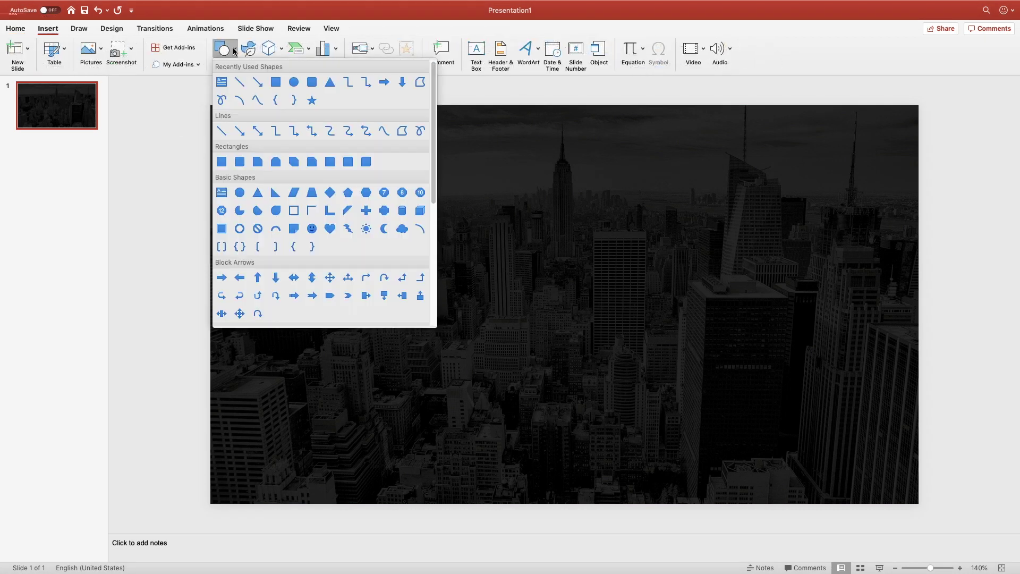
left_click(275, 82)
left_click_drag(278, 151, 846, 441)
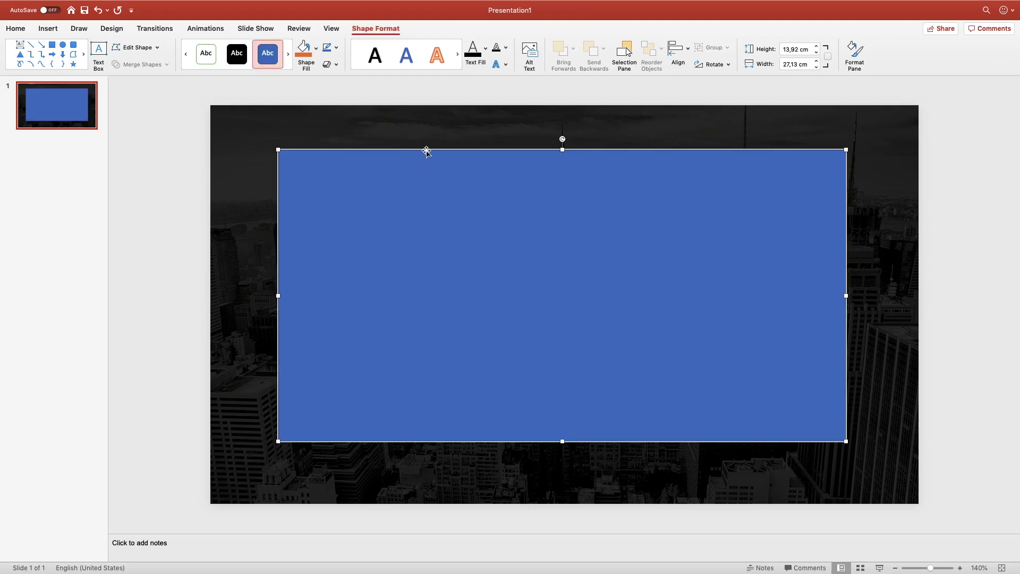
left_click(798, 49)
key("BackSpace")
type("7")
key("Tab")
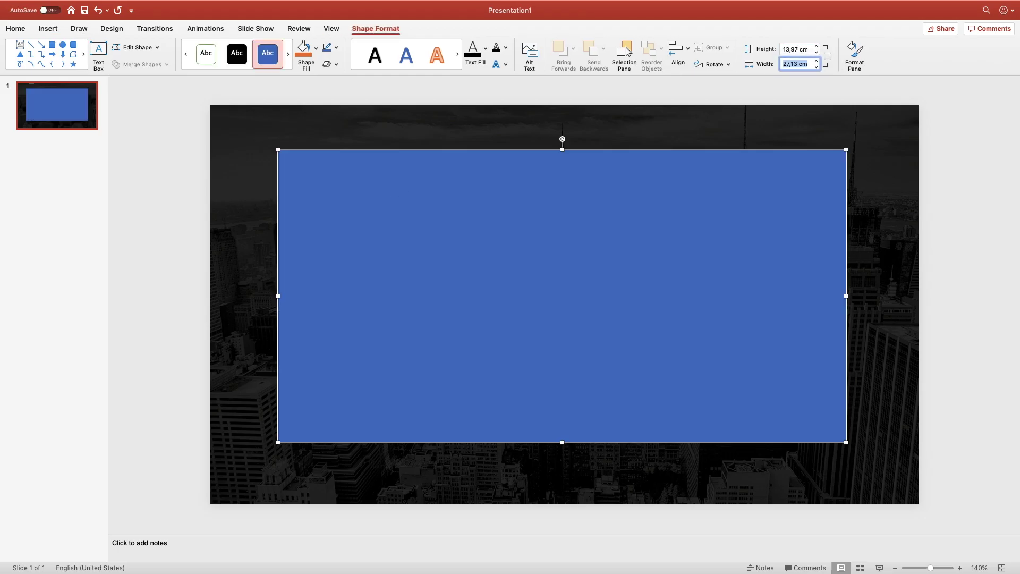
type("29,21 cm")
key("Return")
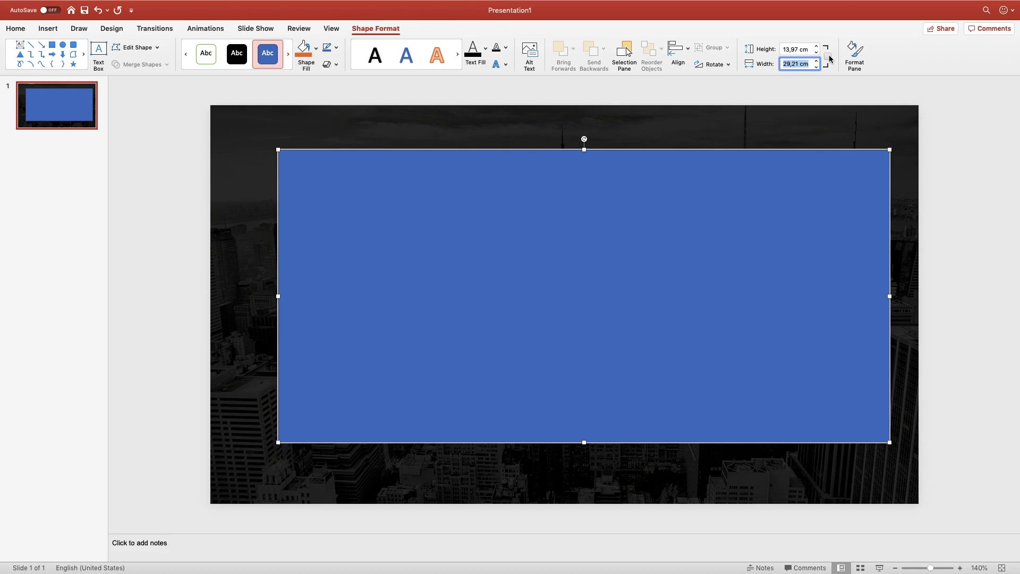
Centre the rectangle horizontally and vertically on the slide
left_click(680, 51)
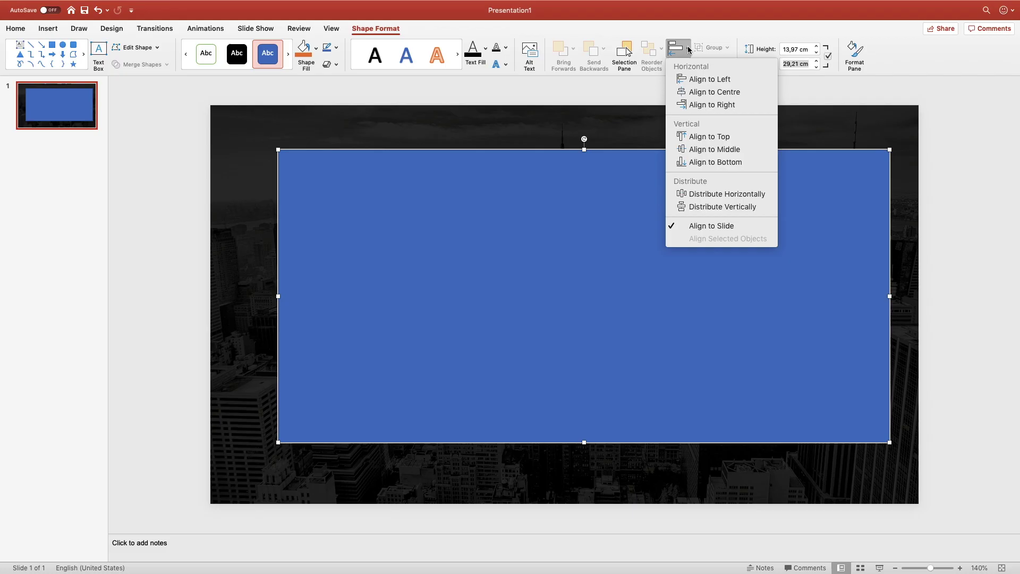
left_click(696, 94)
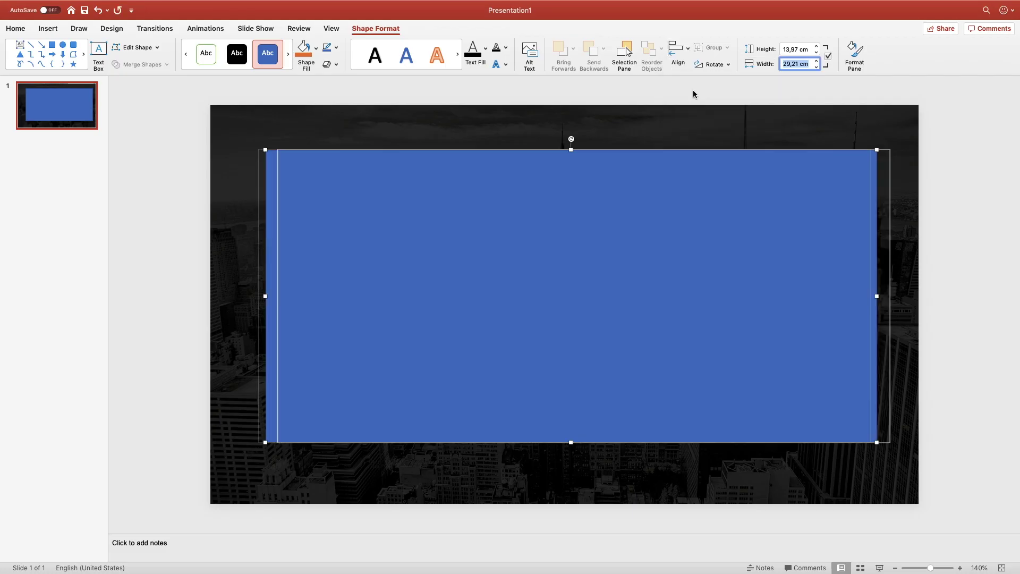
left_click(689, 56)
left_click(702, 149)
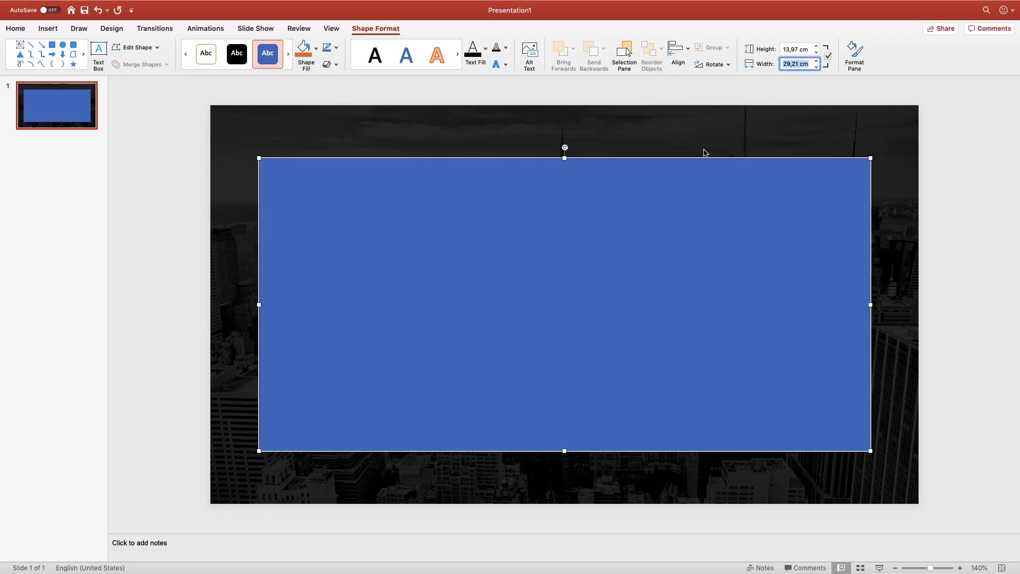
Give the centred rectangle a solid white fill and no outline, then deselect it
right_click(697, 158)
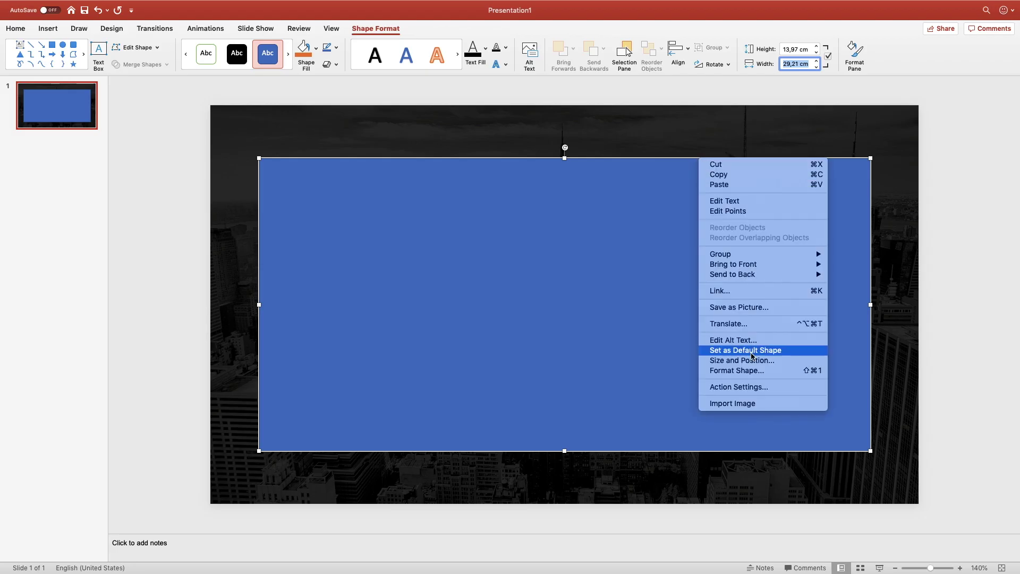
left_click(744, 371)
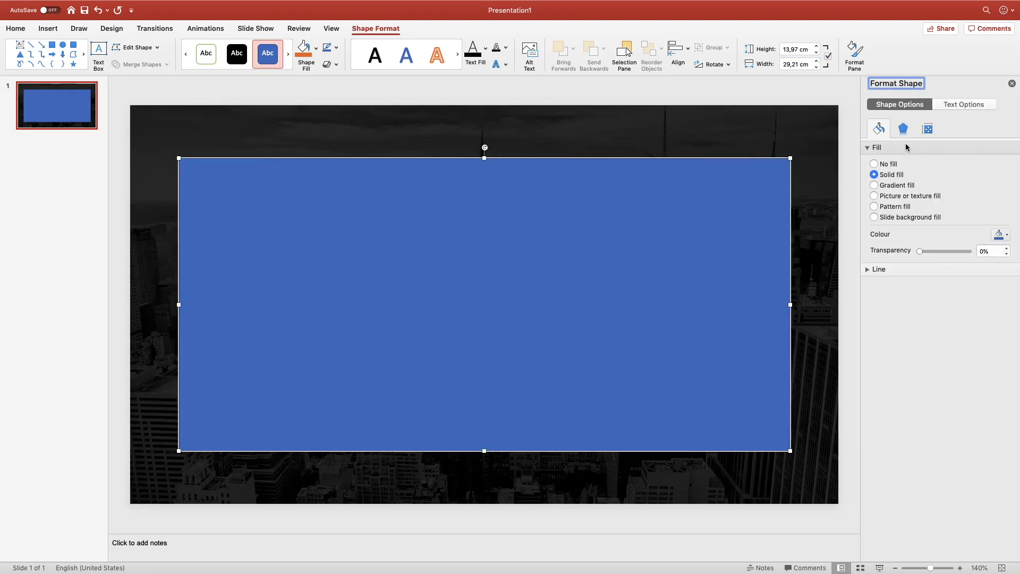
left_click(868, 269)
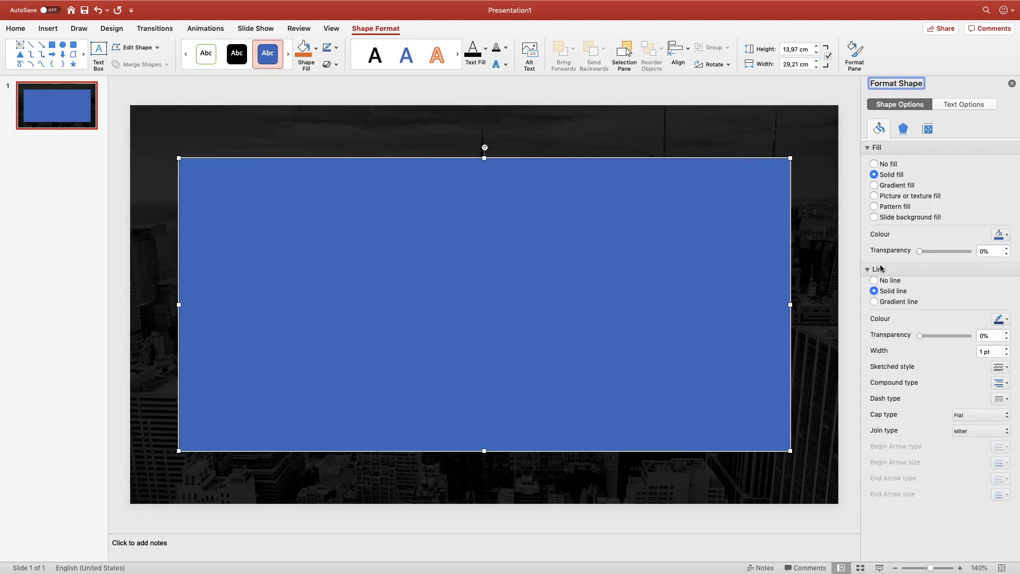
left_click(874, 286)
left_click(1001, 234)
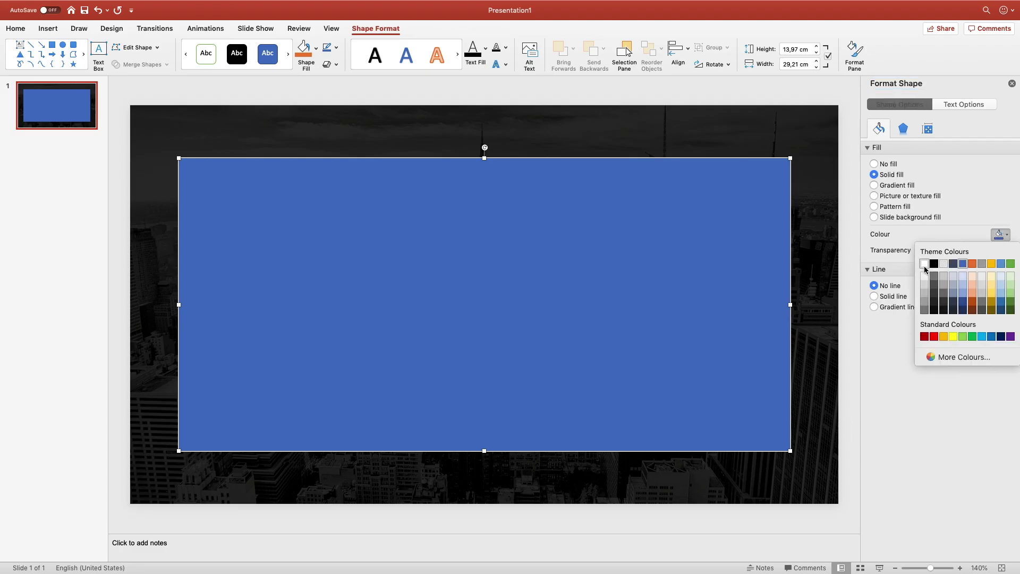
left_click(923, 261)
left_click(568, 94)
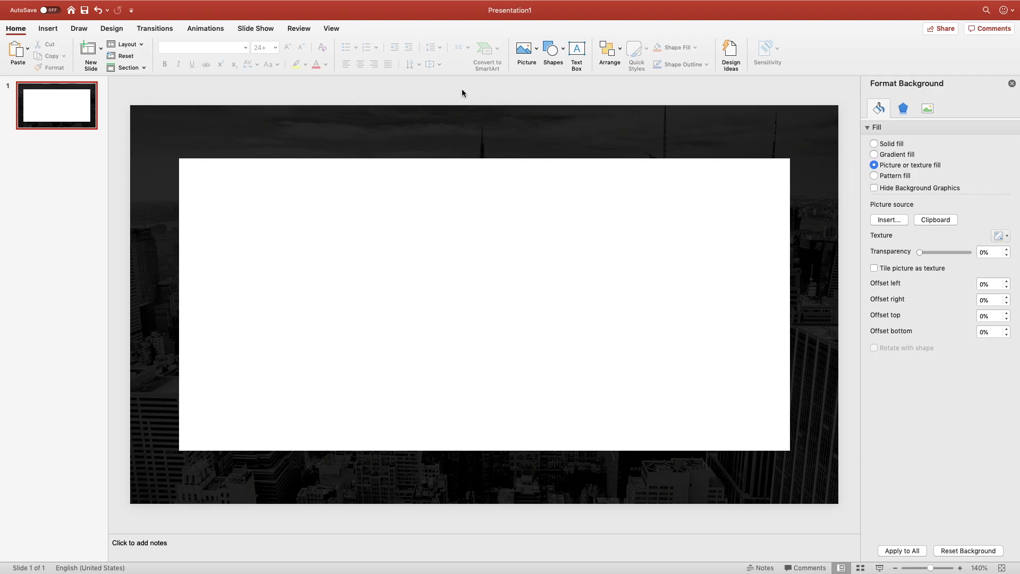
Add a vertical guide through the centre of the slide
right_click(462, 91)
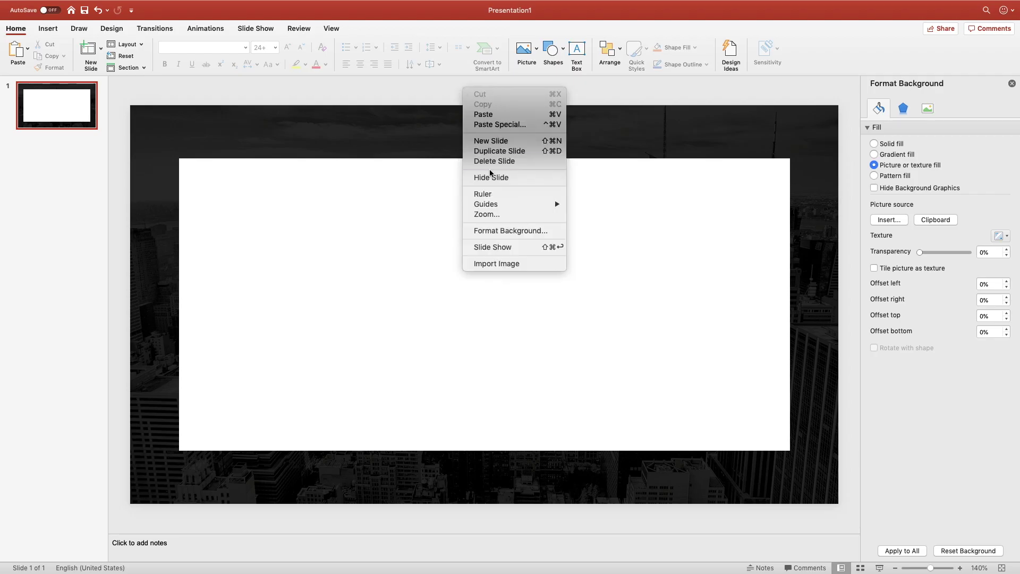
mouse_move(499, 207)
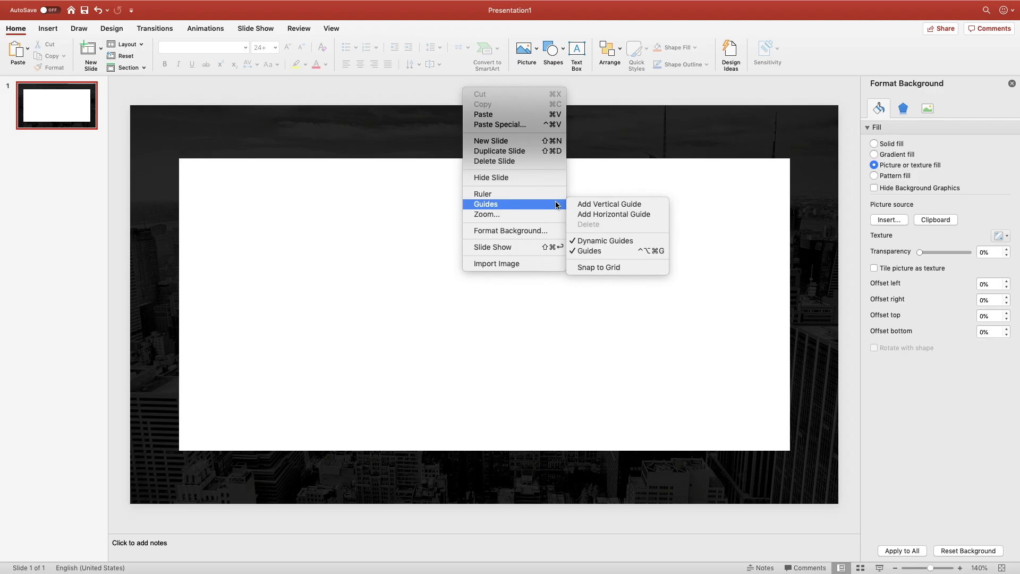
left_click(601, 204)
left_click_drag(485, 93, 604, 93)
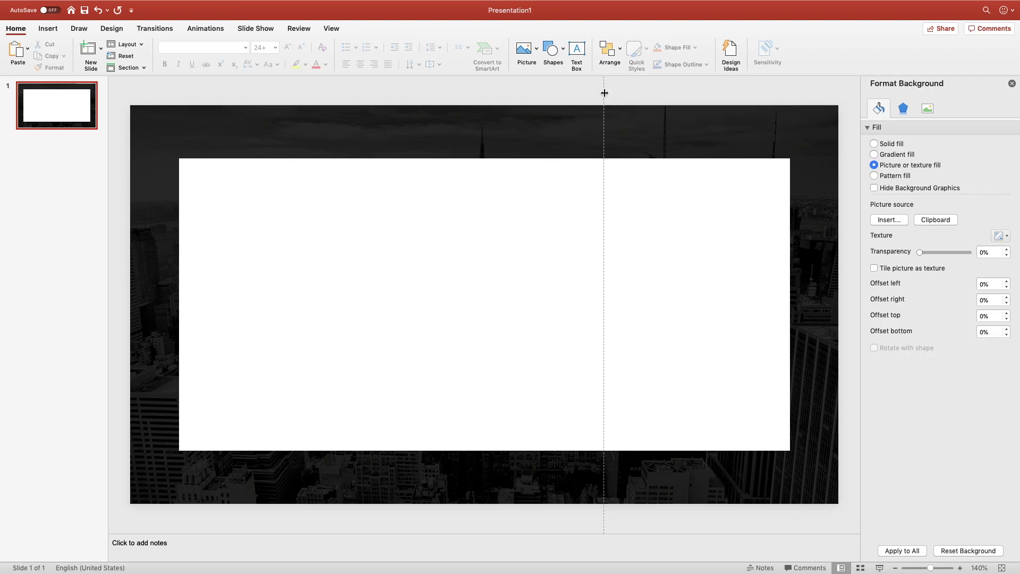
Add a second vertical guide and move it to 4,40 left of centre
right_click(547, 93)
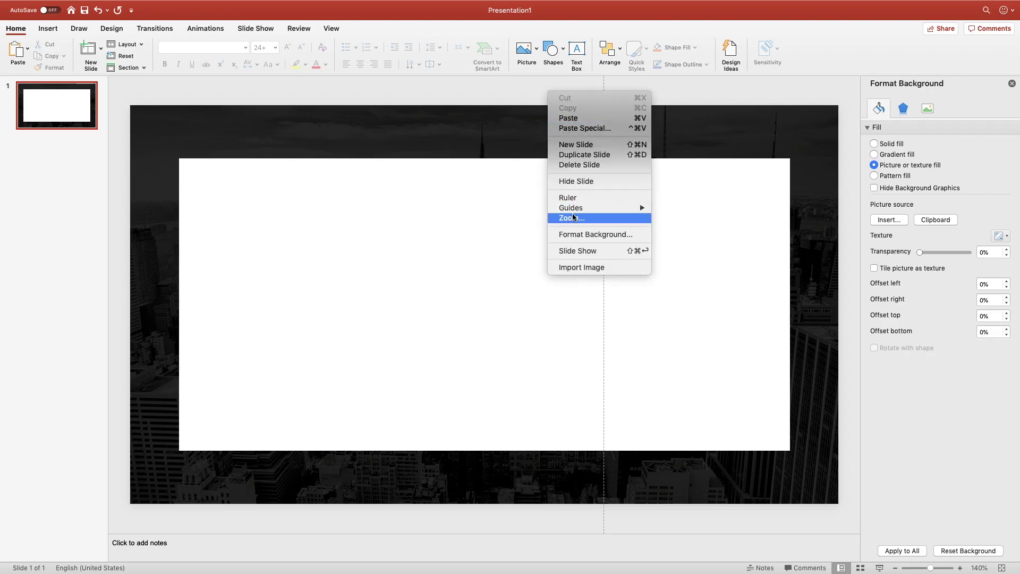
mouse_move(576, 209)
left_click(676, 202)
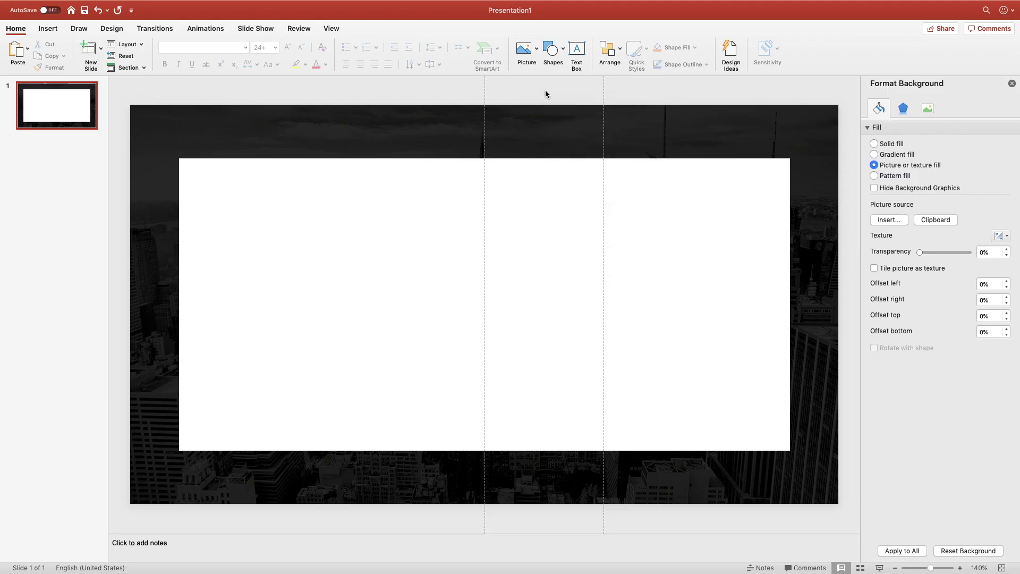
left_click_drag(485, 94, 396, 96)
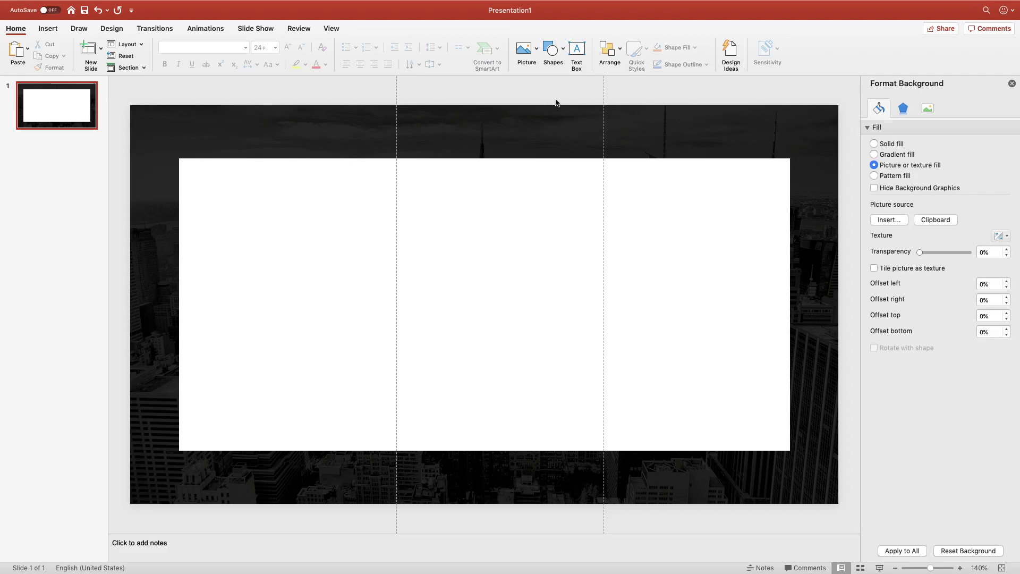
Add a horizontal guide across the slide's middle and close the Format Background pane
right_click(528, 99)
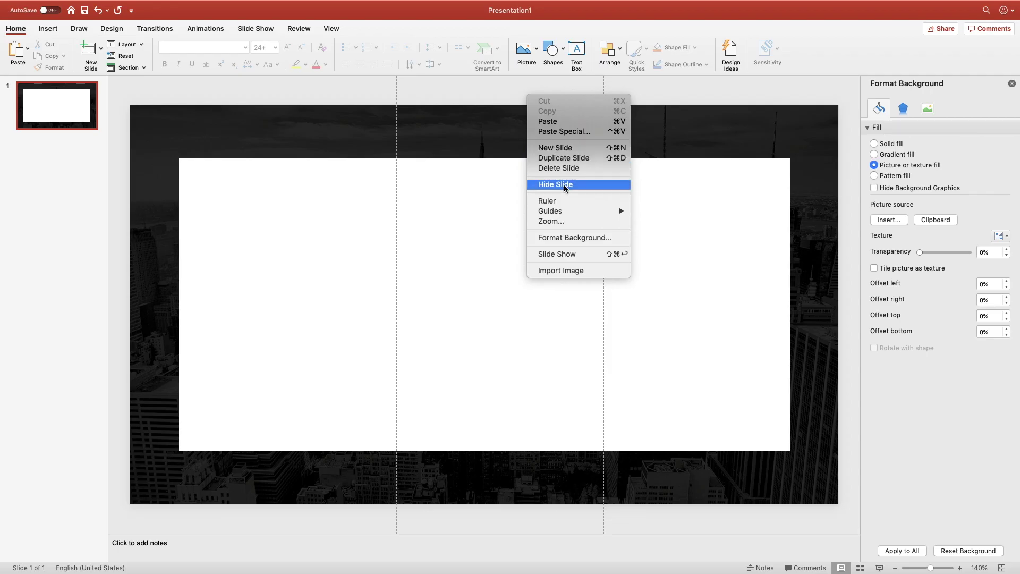
mouse_move(611, 211)
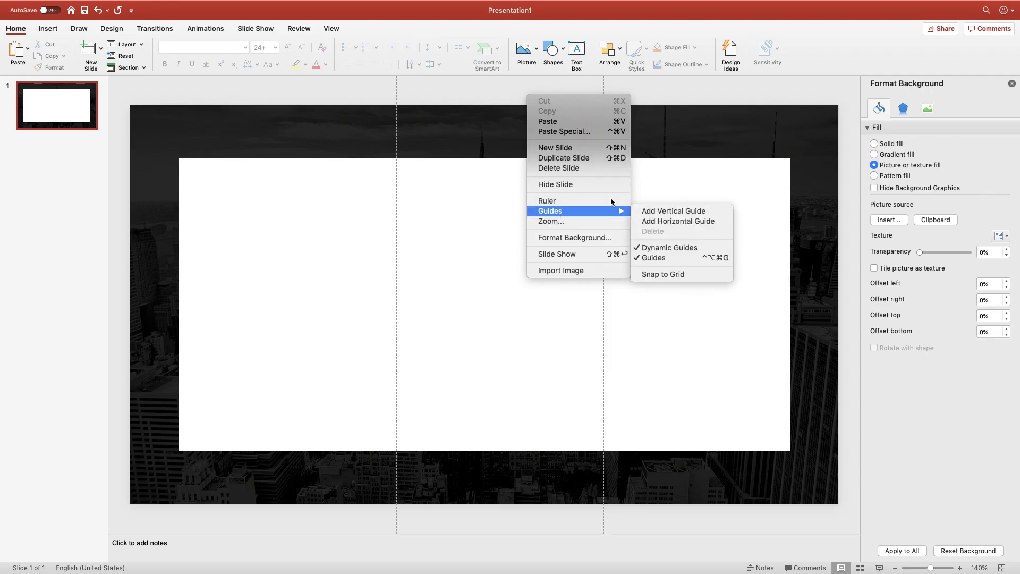
left_click(671, 221)
left_click_drag(121, 304, 120, 284)
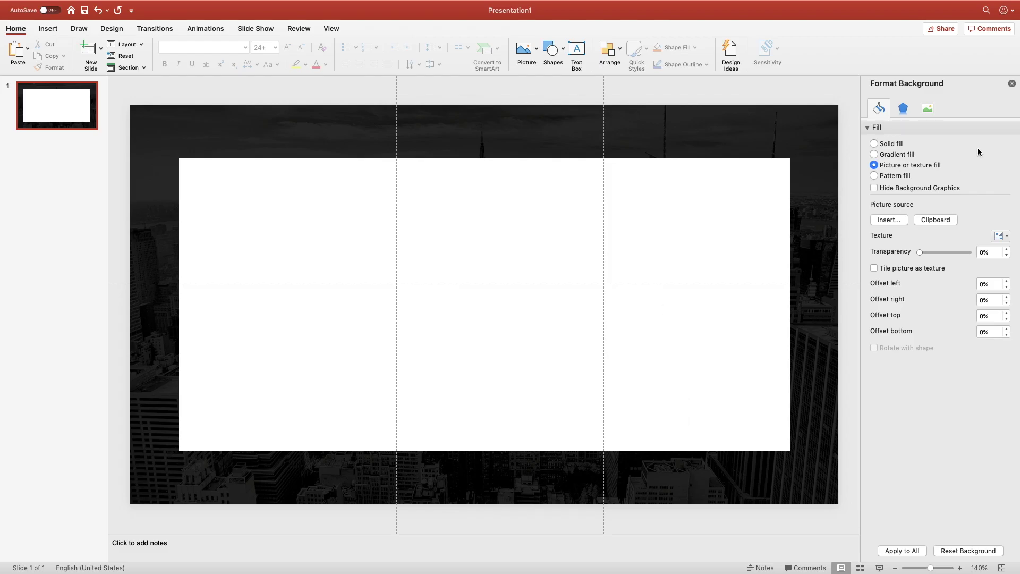
left_click(1012, 84)
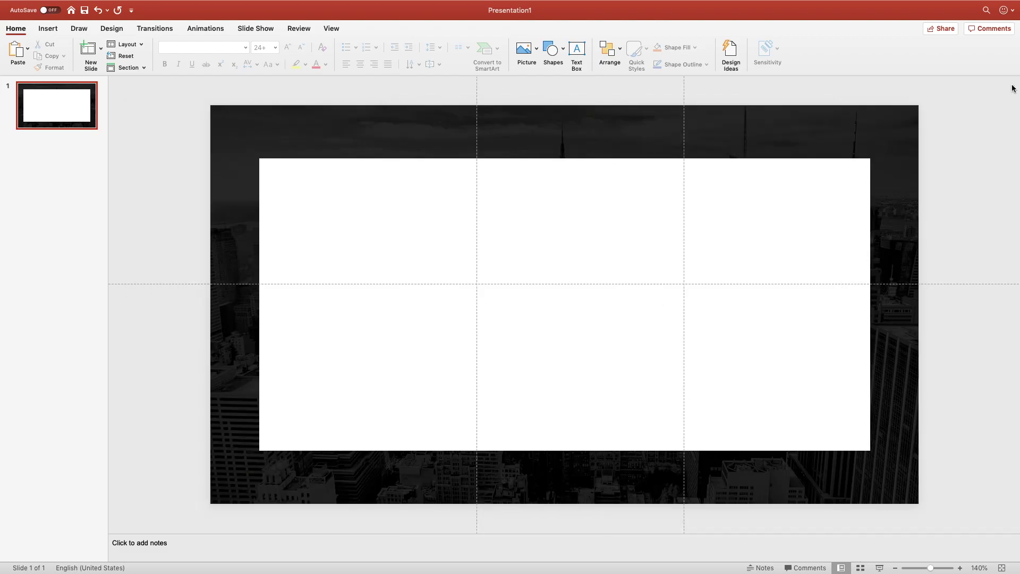
Draw a 0,3 cm thick blue bar along the horizontal guide
left_click(48, 31)
left_click(234, 50)
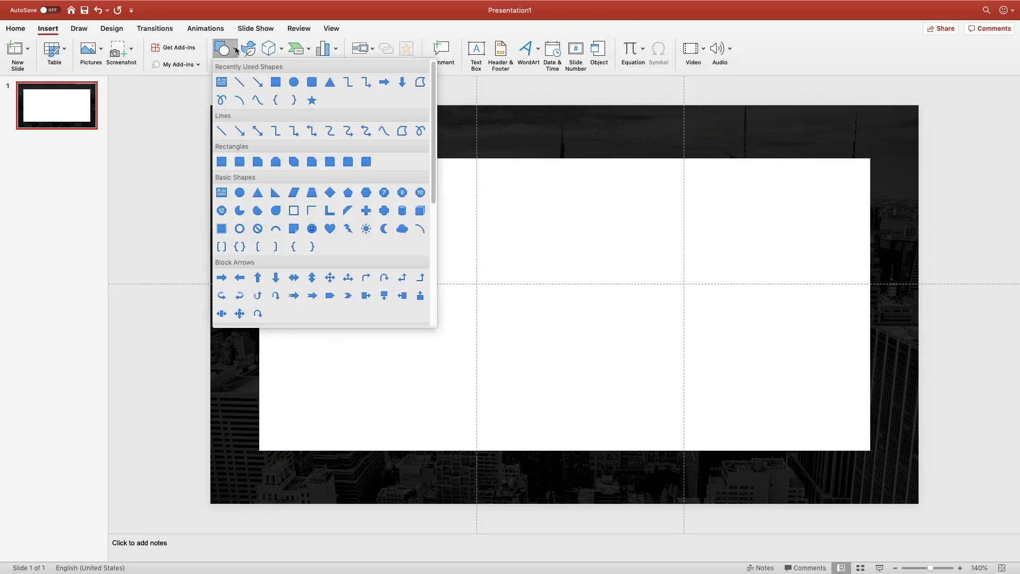
left_click(275, 82)
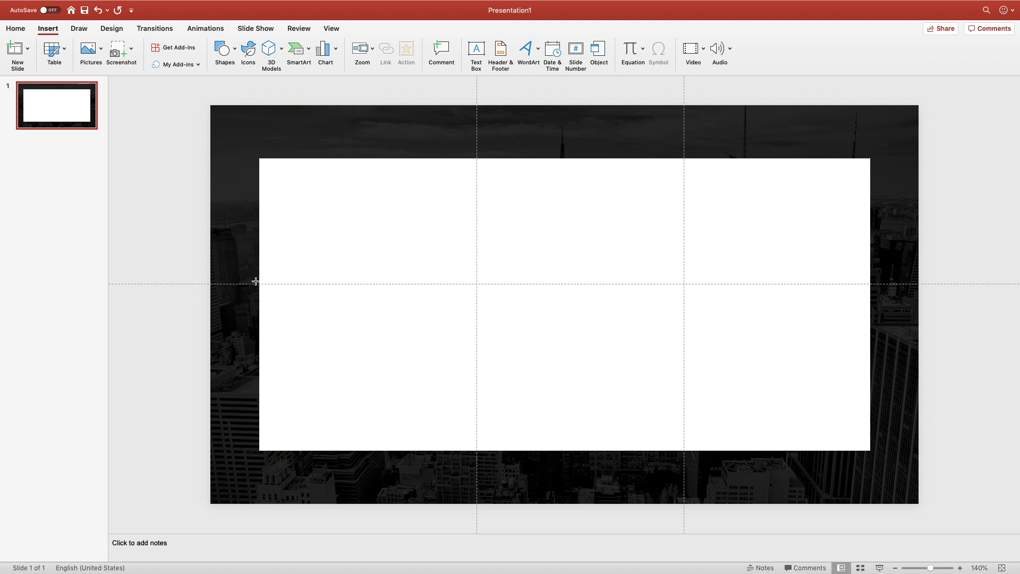
left_click_drag(261, 281, 684, 287)
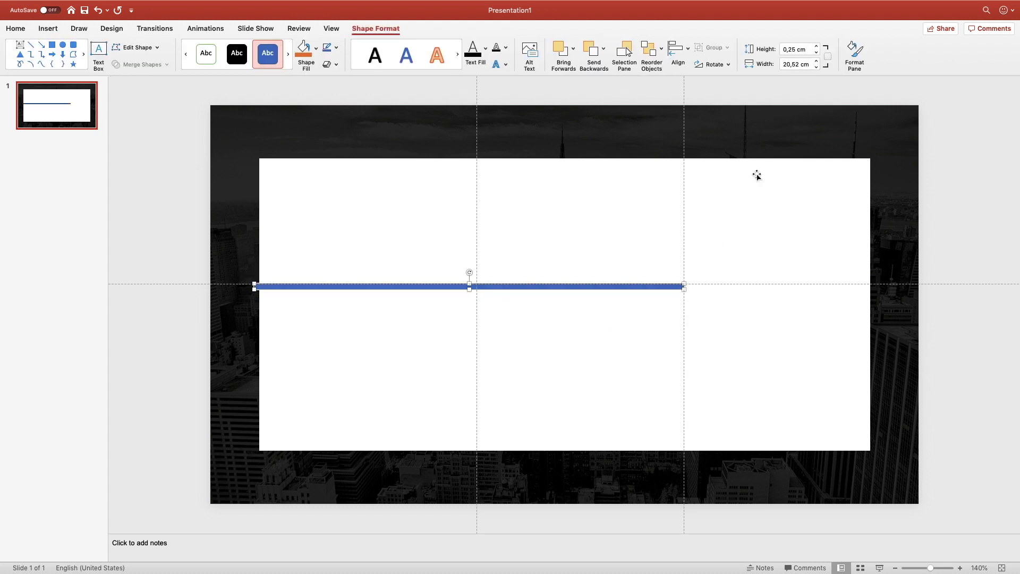
left_click(817, 48)
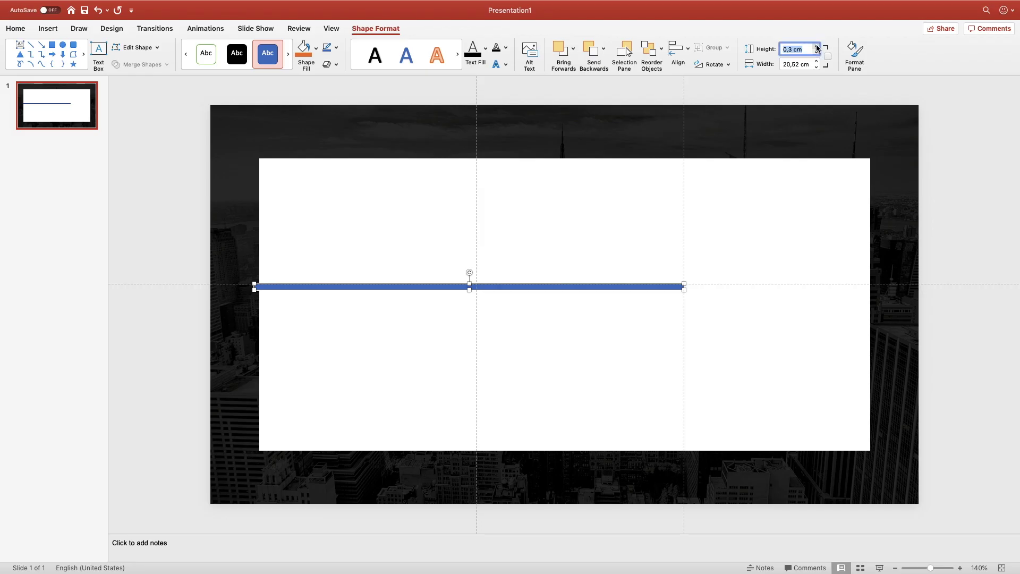
left_click_drag(501, 287, 499, 283)
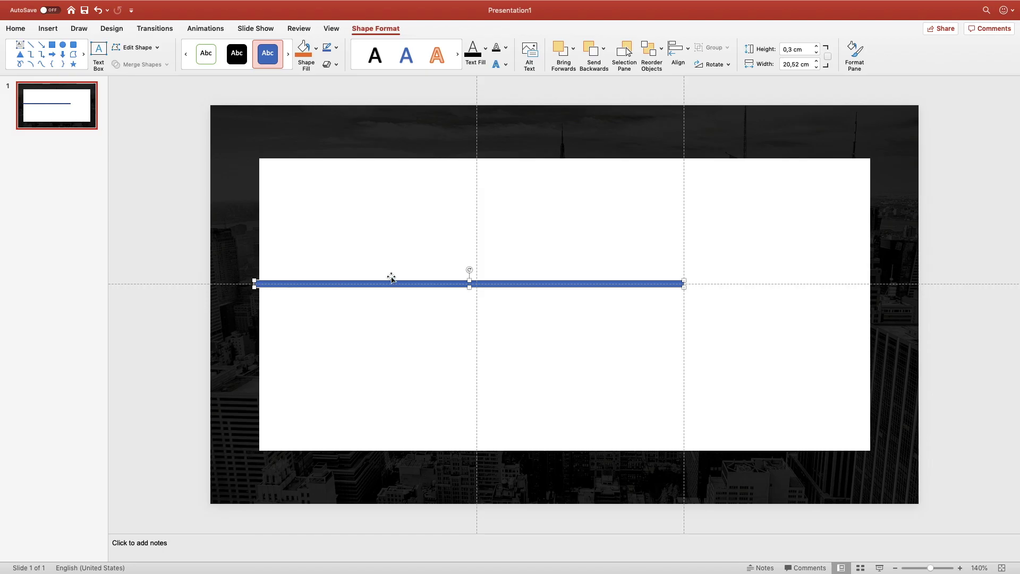
Duplicate the bar, rotate it vertical, make it 10 cm long and place it below the horizontal bar
key("super+v")
left_click_drag(478, 278, 462, 302)
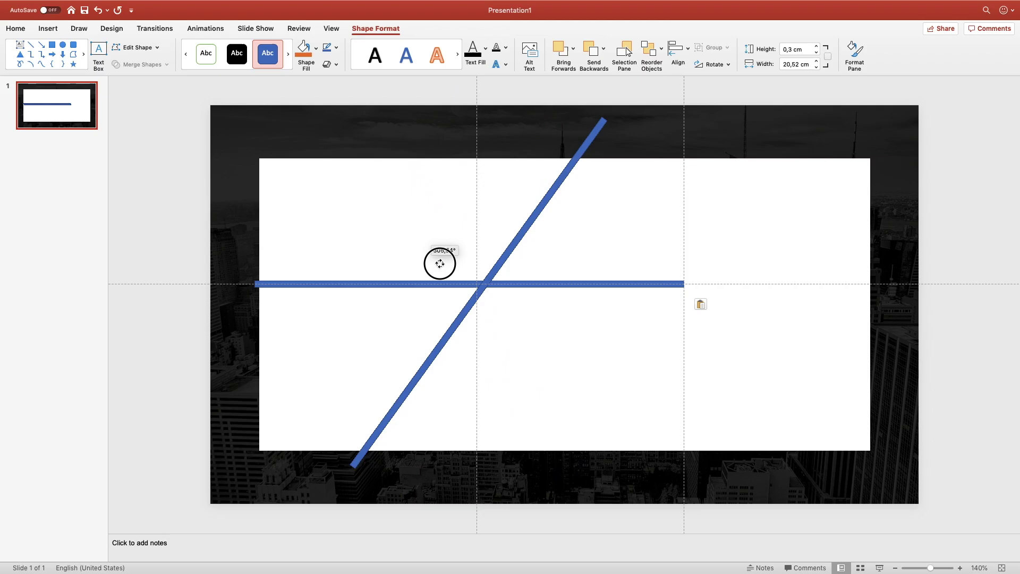
left_click_drag(440, 263, 508, 289)
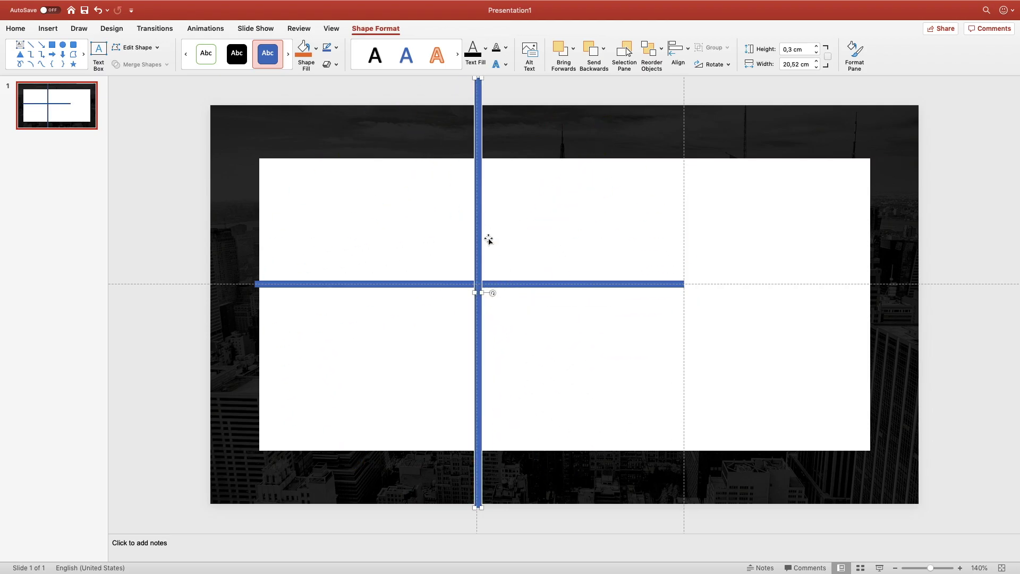
left_click_drag(476, 198, 477, 210)
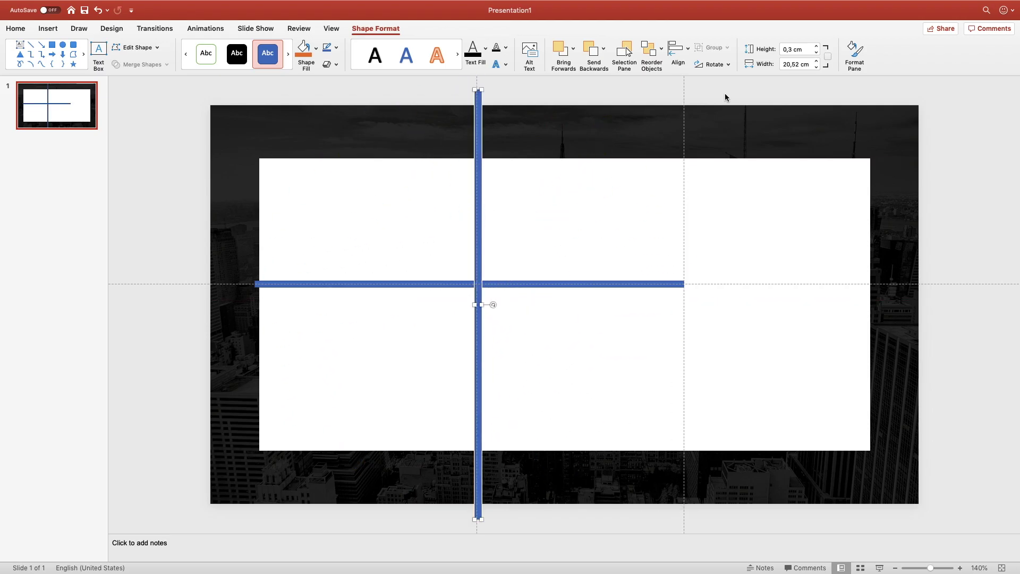
left_click(804, 60)
type("10")
key("Return")
left_click_drag(476, 153, 683, 182)
Copy the vertical bar, lengthen the copy to 20 cm and nudge it up into place
key("super+c")
key("super+v")
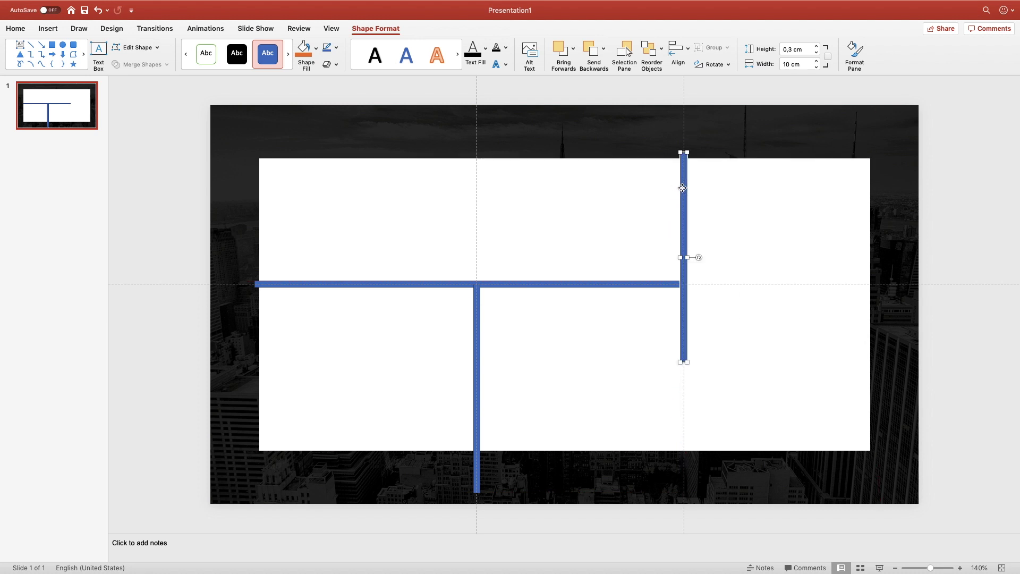
left_click(765, 64)
type("20")
key("Return")
key("Up")
key("Up")
key("Up")
key("Up")
key("Up")
key("Up")
key("Up")
key("Up")
key("Up")
key("Up")
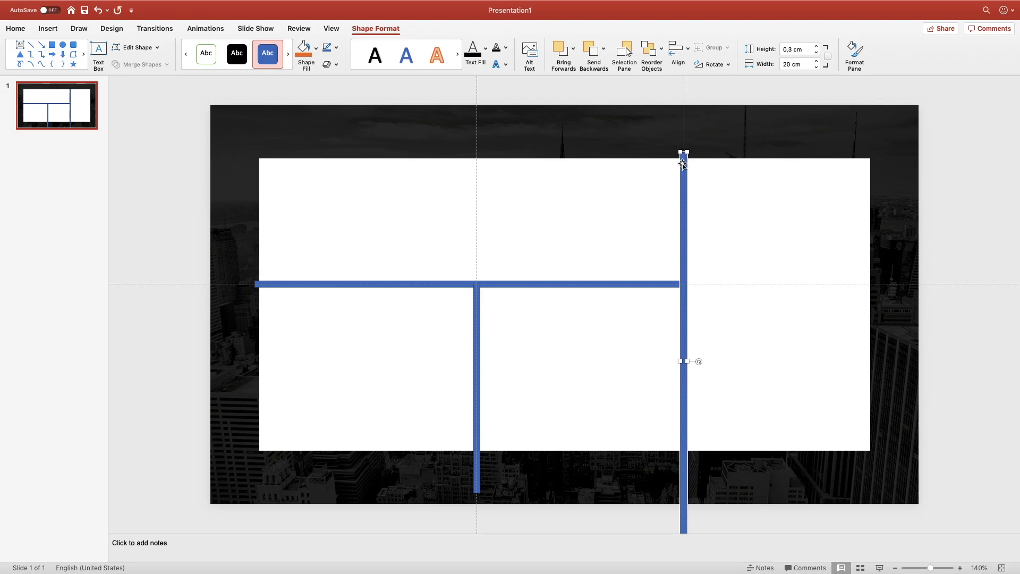
key("Up")
key("Up")
key("Up")
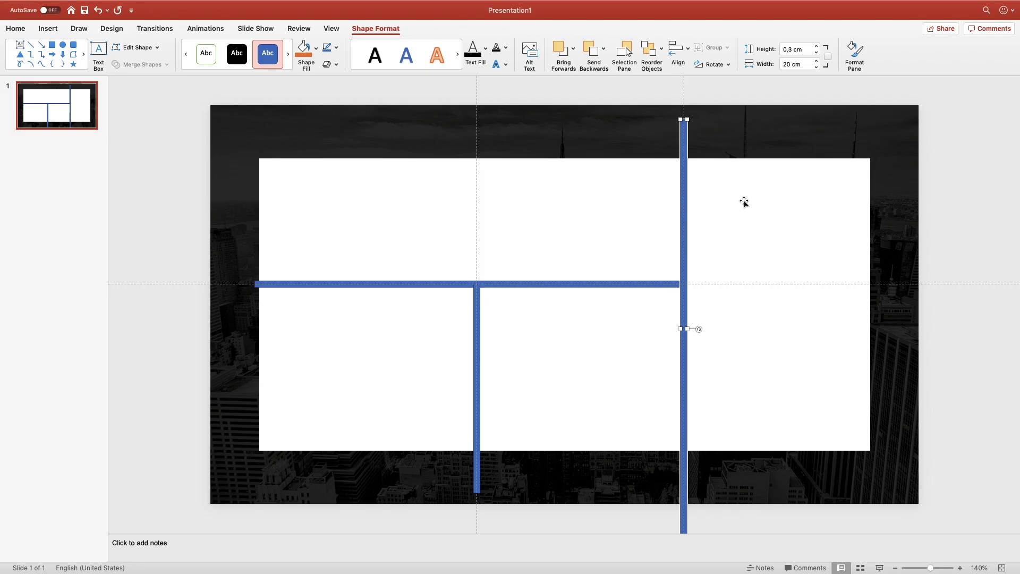
Select the white rectangle and all three blue bars, then Subtract them with Merge Shapes
left_click(807, 194)
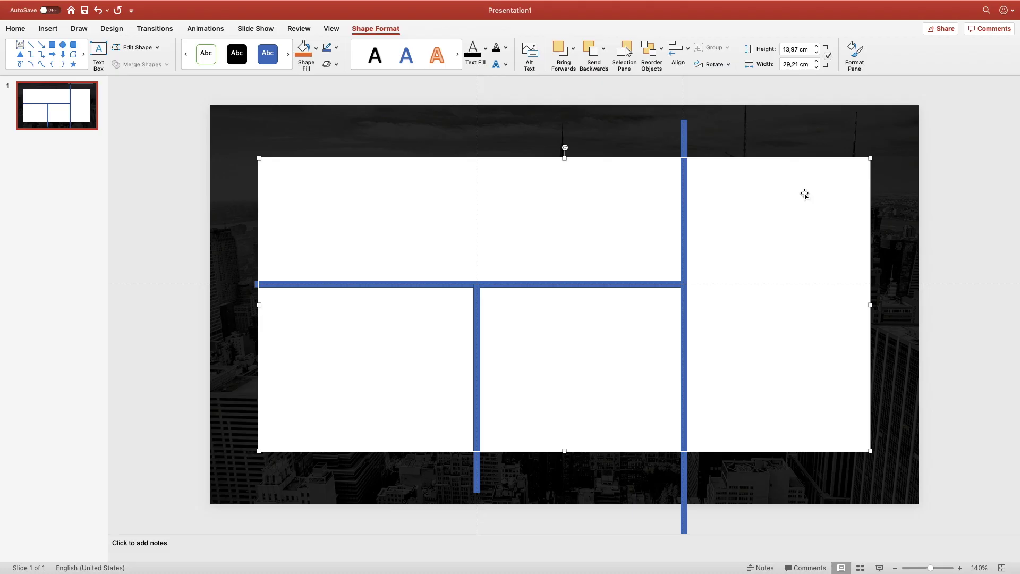
left_click(685, 130, "shift")
left_click(478, 342, "shift")
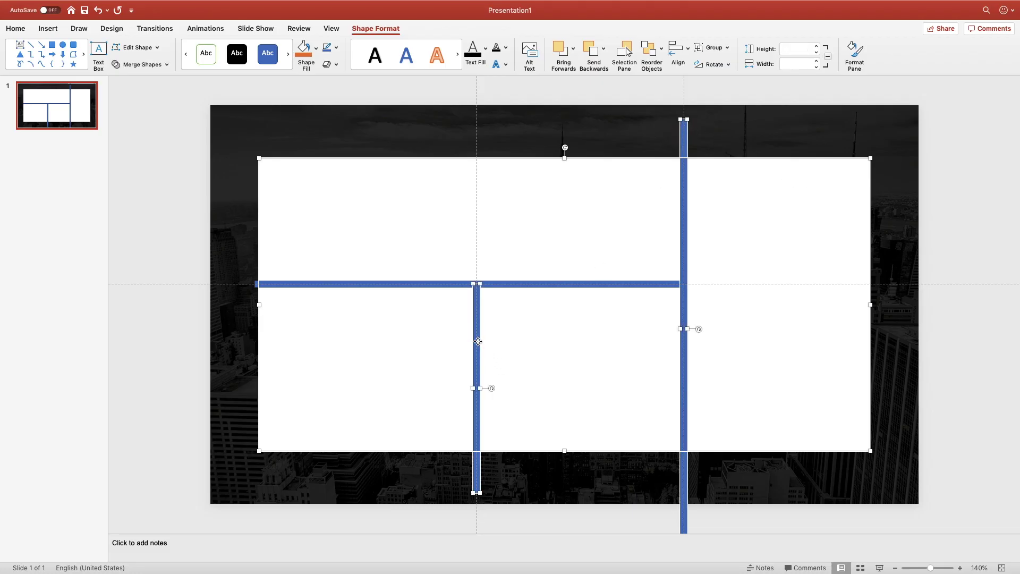
left_click(572, 283, "shift")
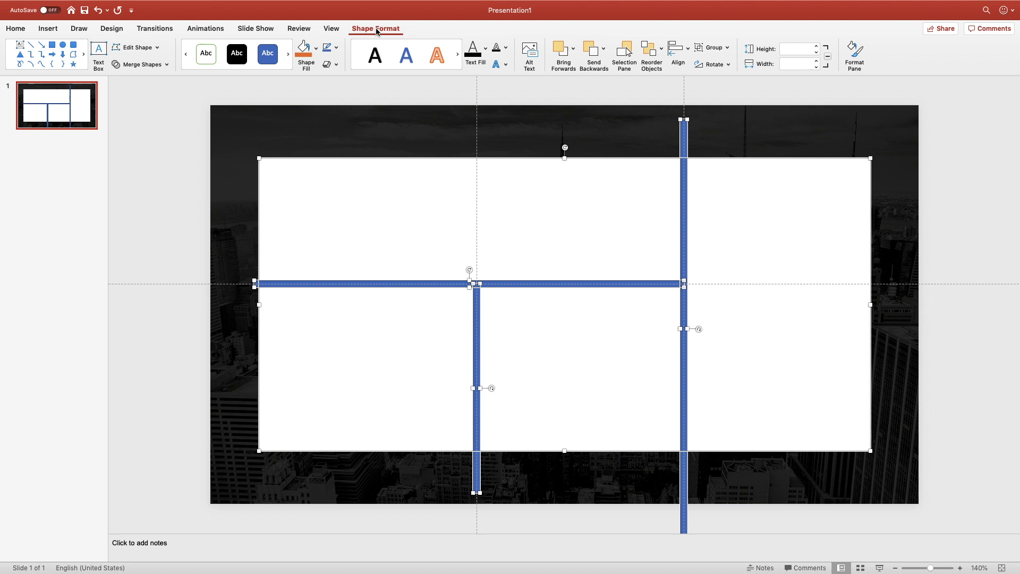
left_click(167, 64)
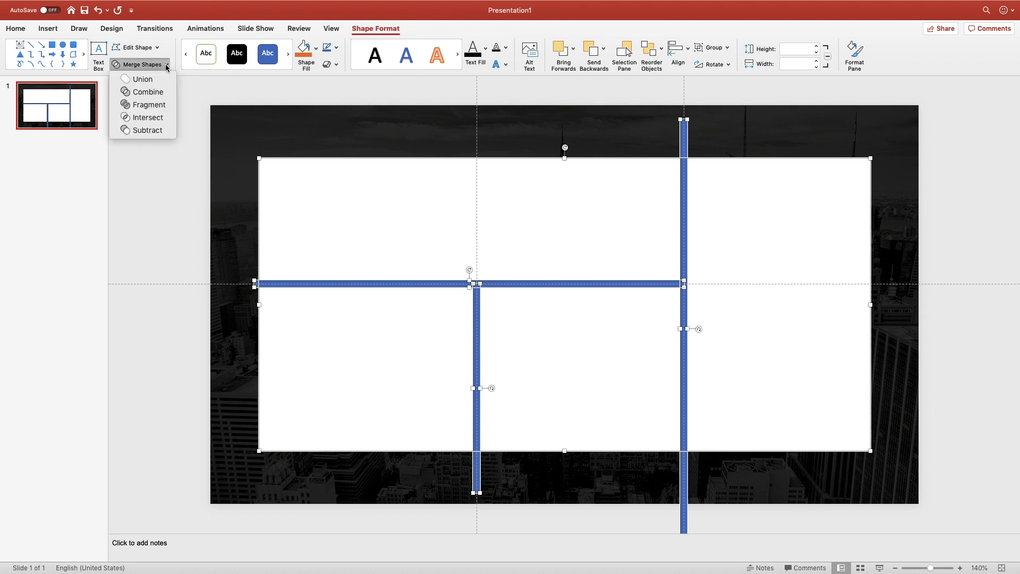
left_click(144, 130)
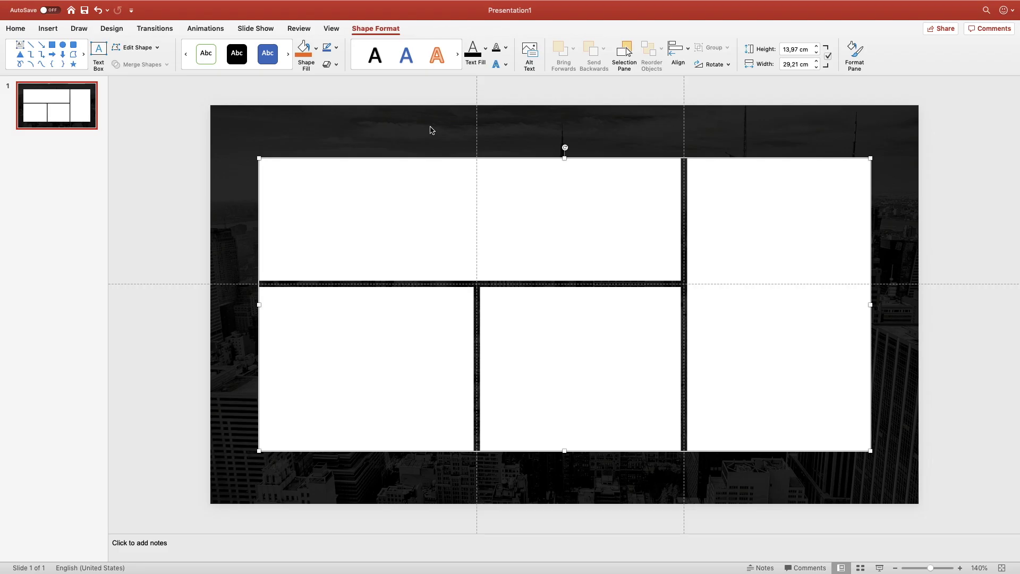
Delete the left and right vertical guides and the horizontal guide
right_click(476, 91)
left_click(502, 127)
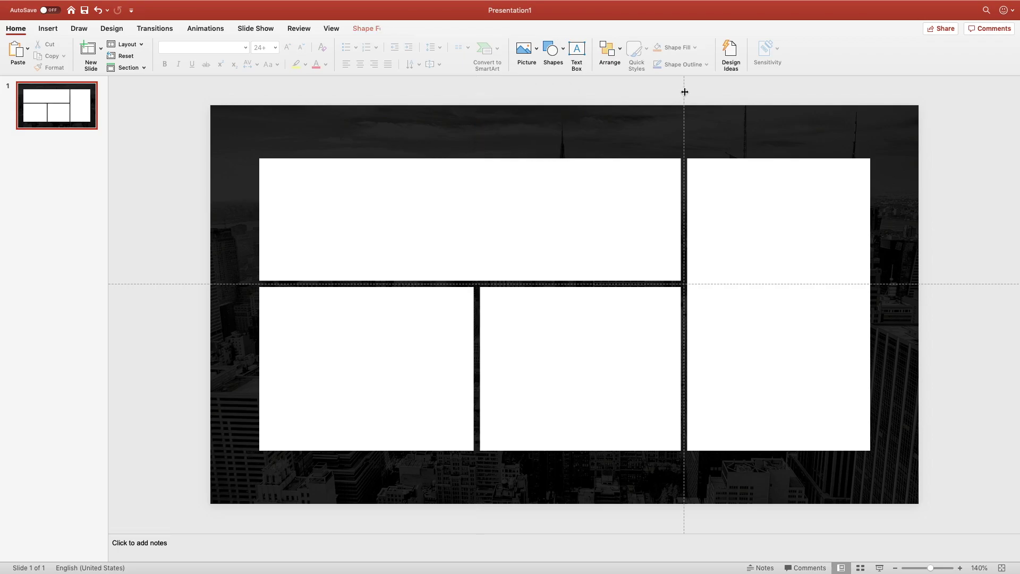
right_click(683, 91)
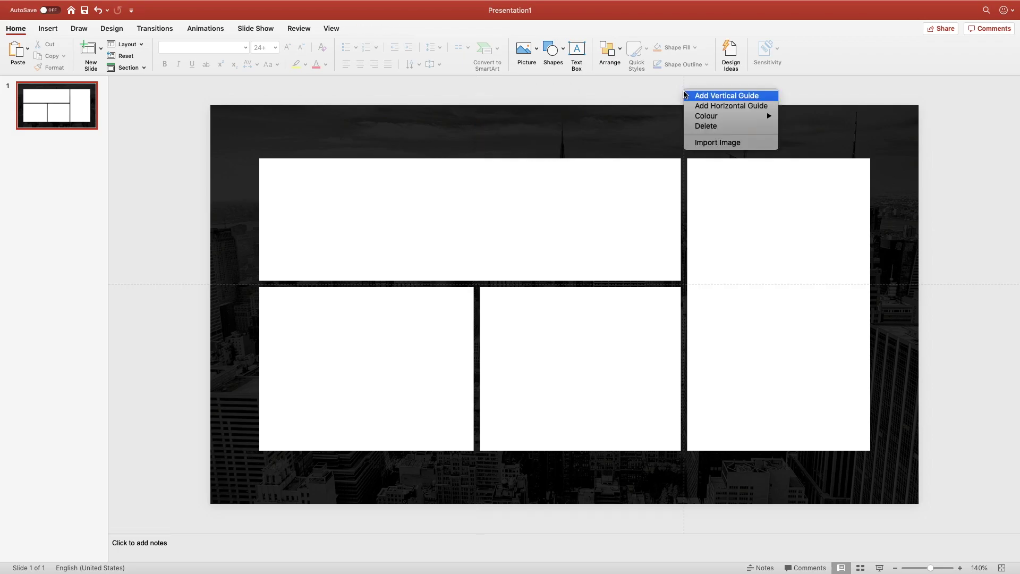
left_click(704, 126)
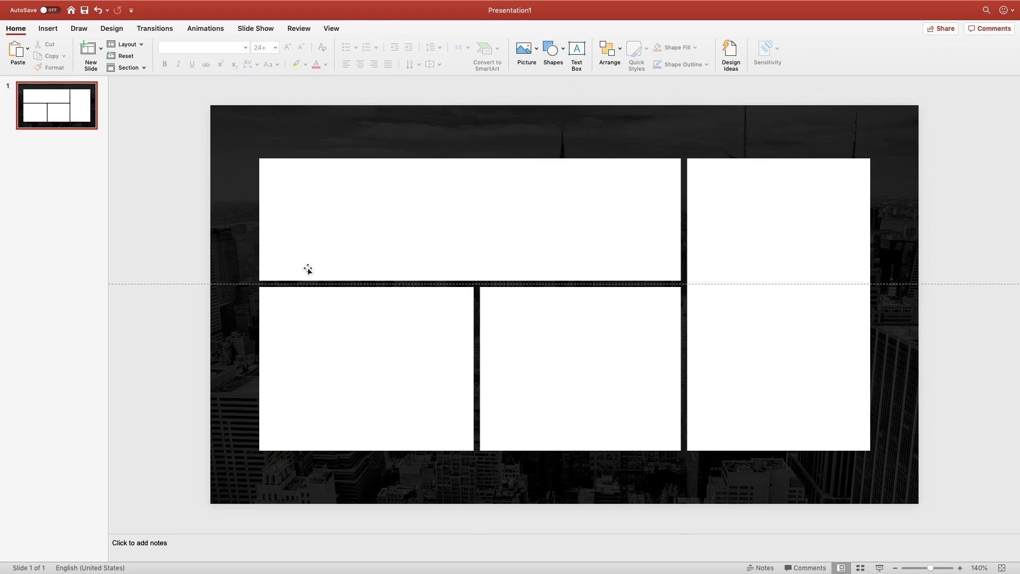
right_click(203, 284)
left_click(232, 319)
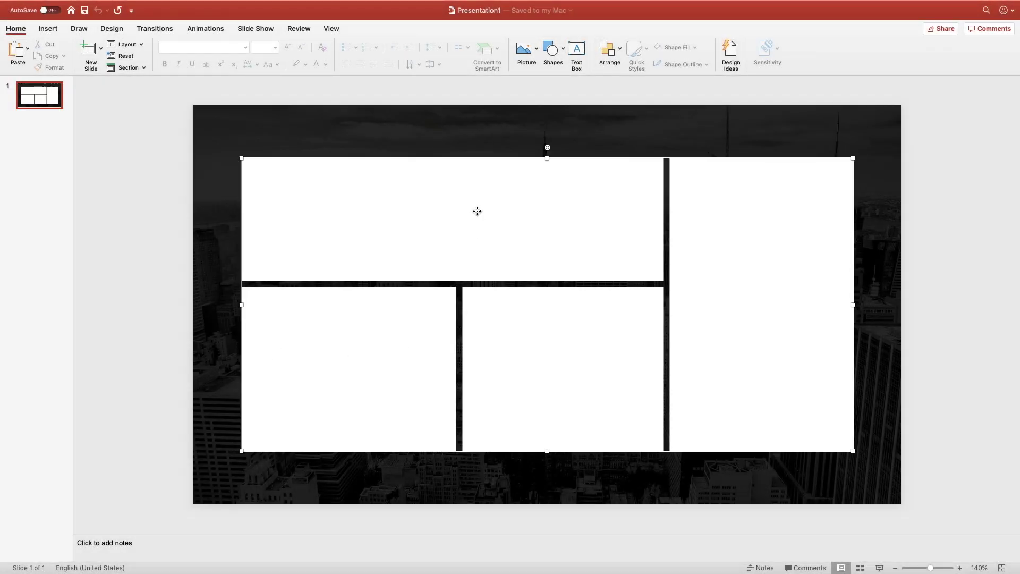
Switch the panel shape's fill to a gradient fill
right_click(477, 214)
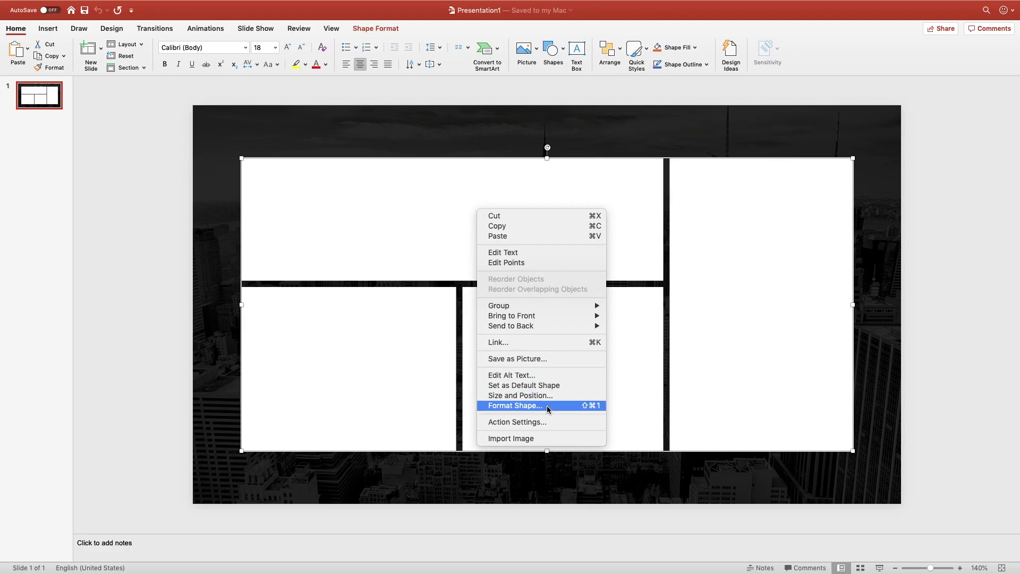
left_click(547, 405)
left_click(868, 150)
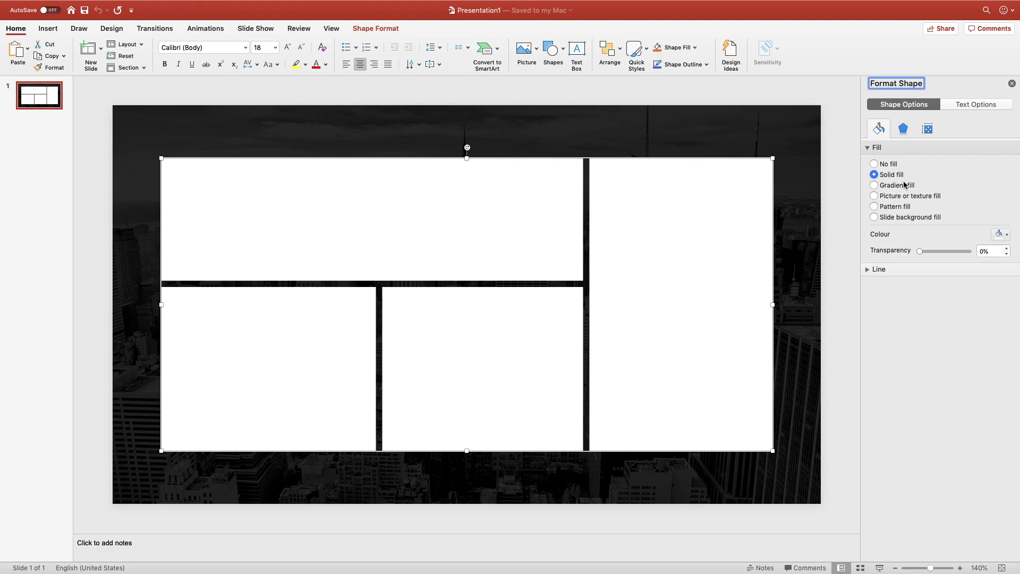
left_click(874, 185)
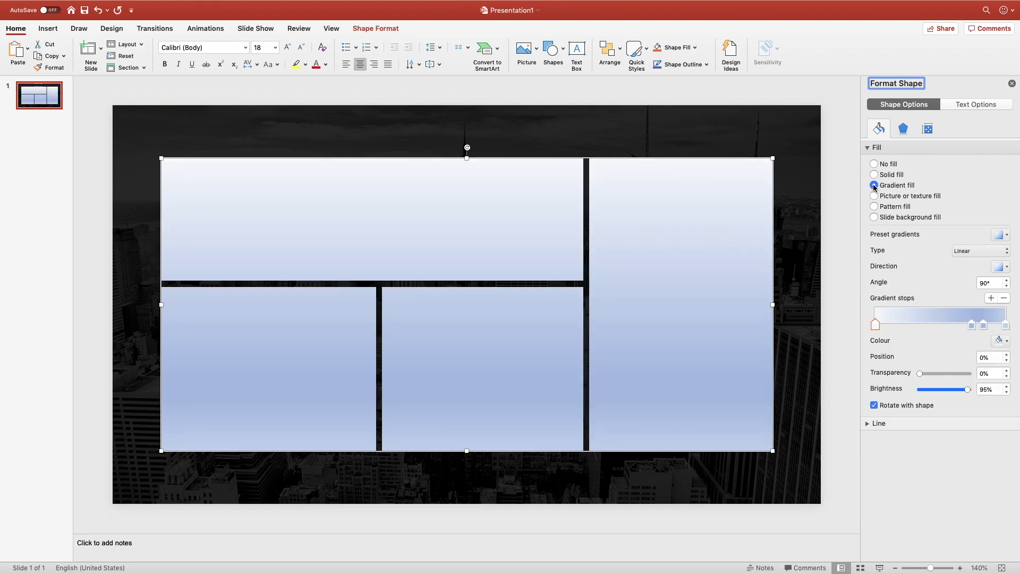
Remove the 74% and 83% gradient stops and set the gradient angle to 0°
left_click(971, 324)
left_click(1004, 298)
left_click(983, 326)
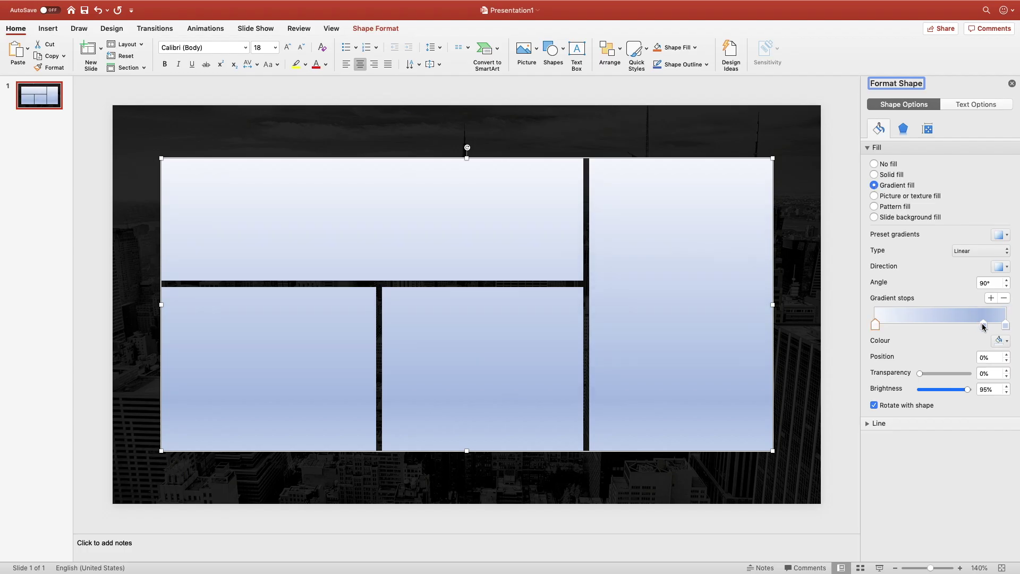
left_click(1004, 298)
double_click(990, 282)
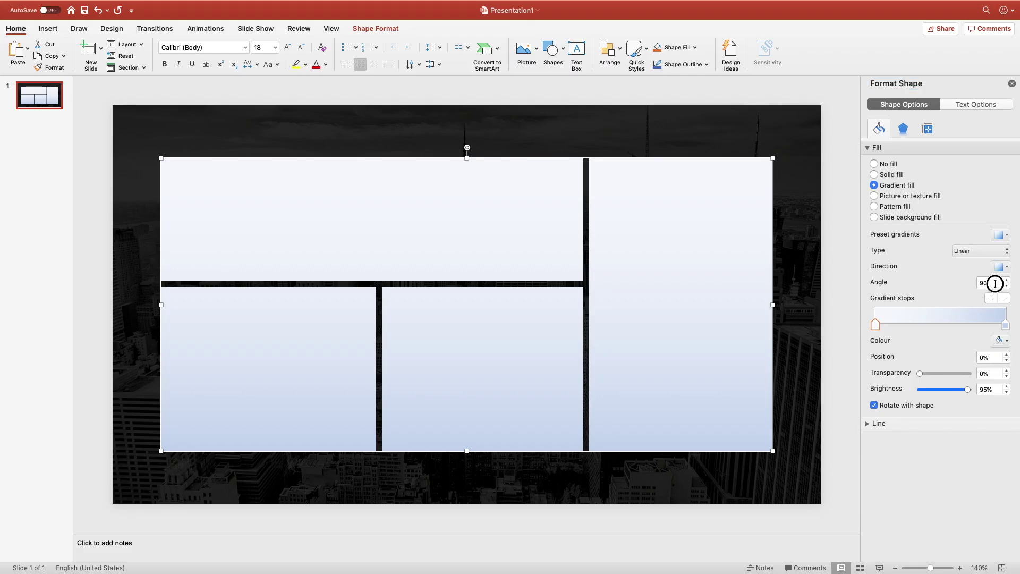
type("0")
key("Return")
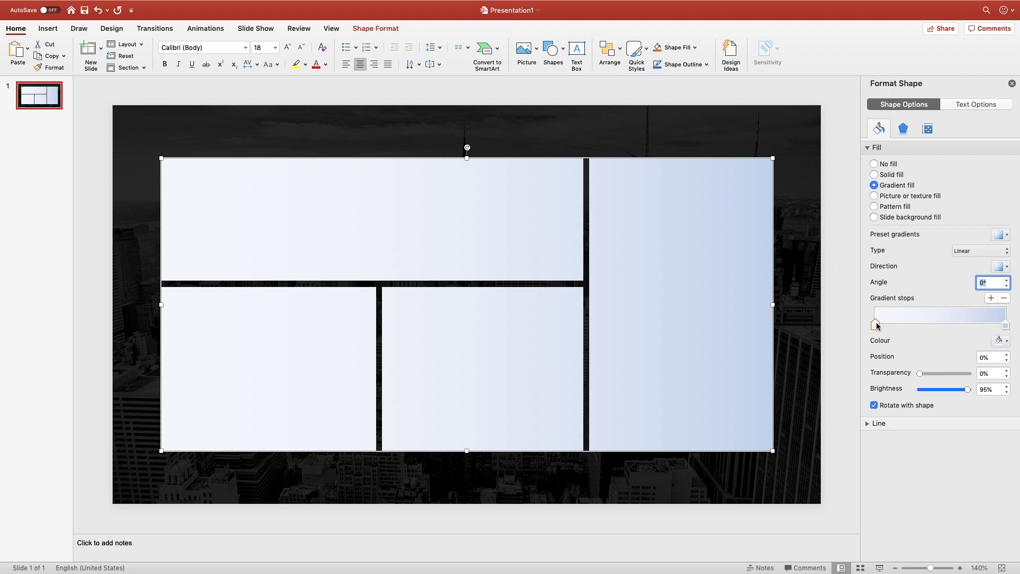
Make the gradient's left stop black and its right stop purple
left_click(999, 341)
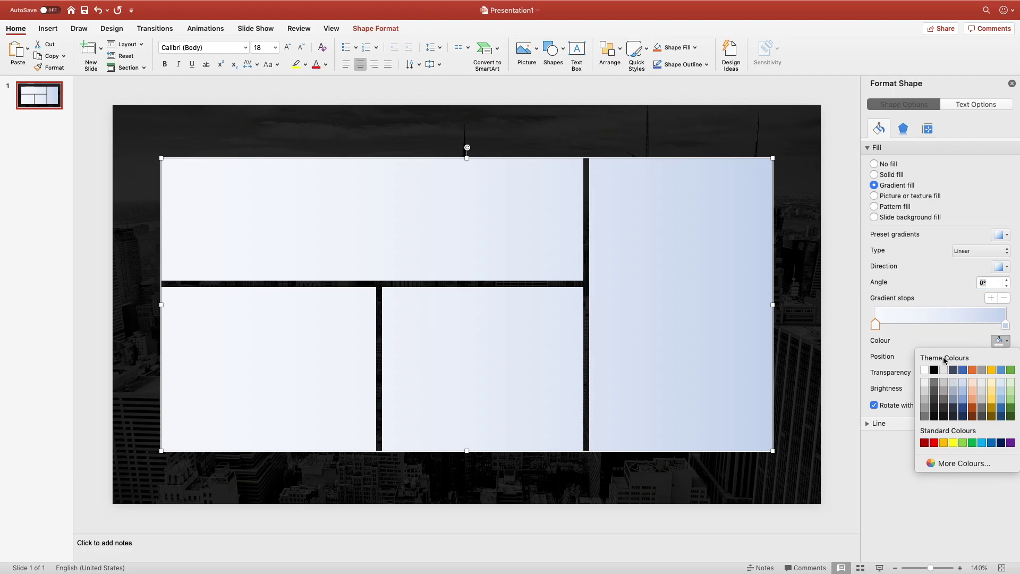
left_click(934, 370)
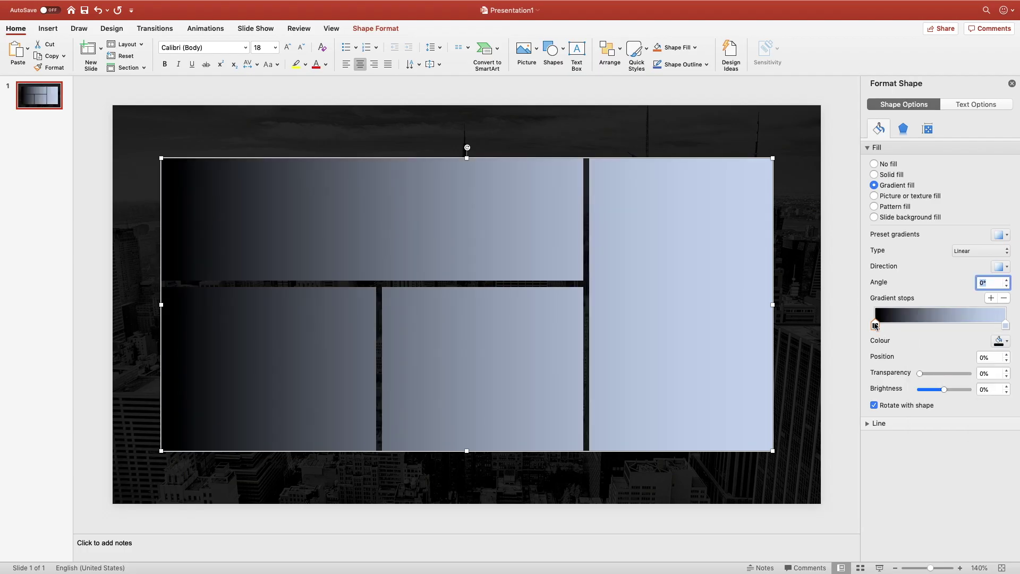
left_click(1005, 326)
left_click(1002, 340)
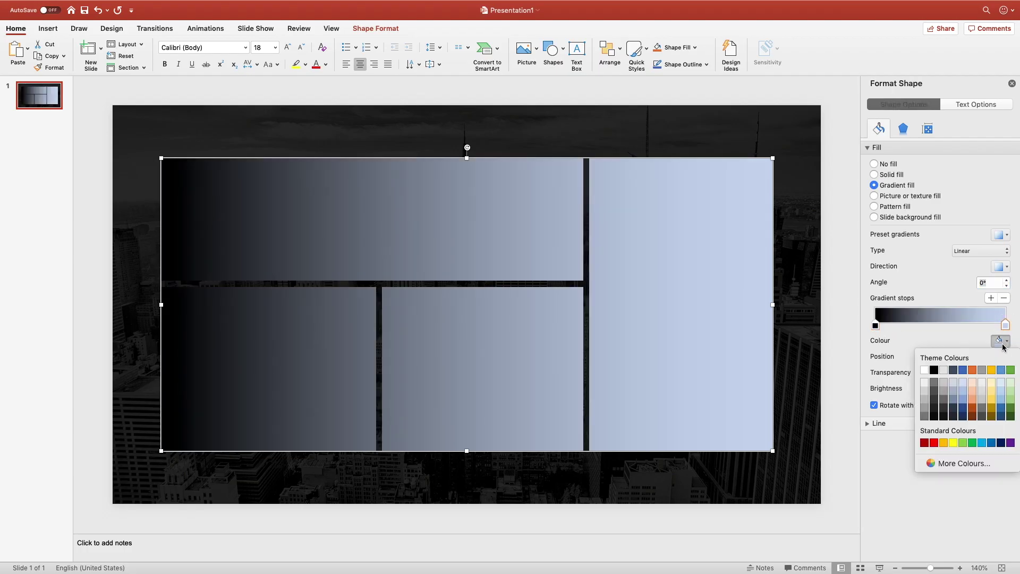
left_click(1010, 443)
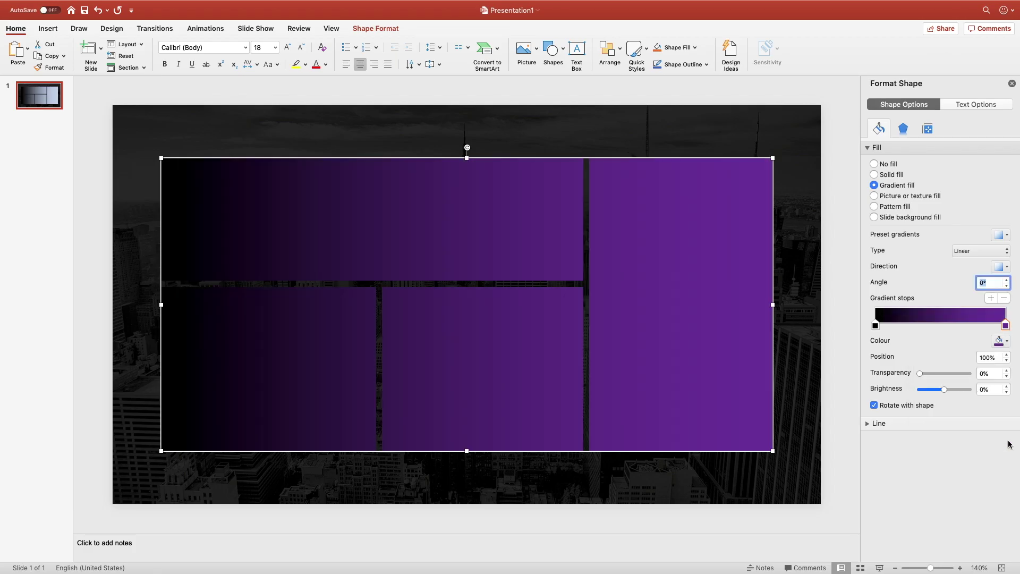
Set both the right and left gradient stops to 20% transparency and preview the tiles
left_click(997, 373)
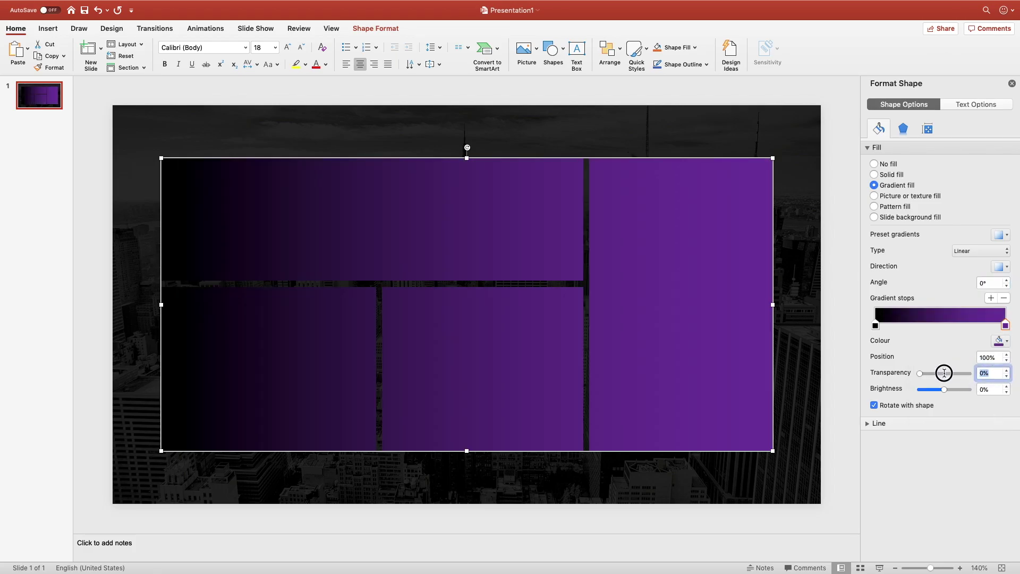
type("20")
key("Return")
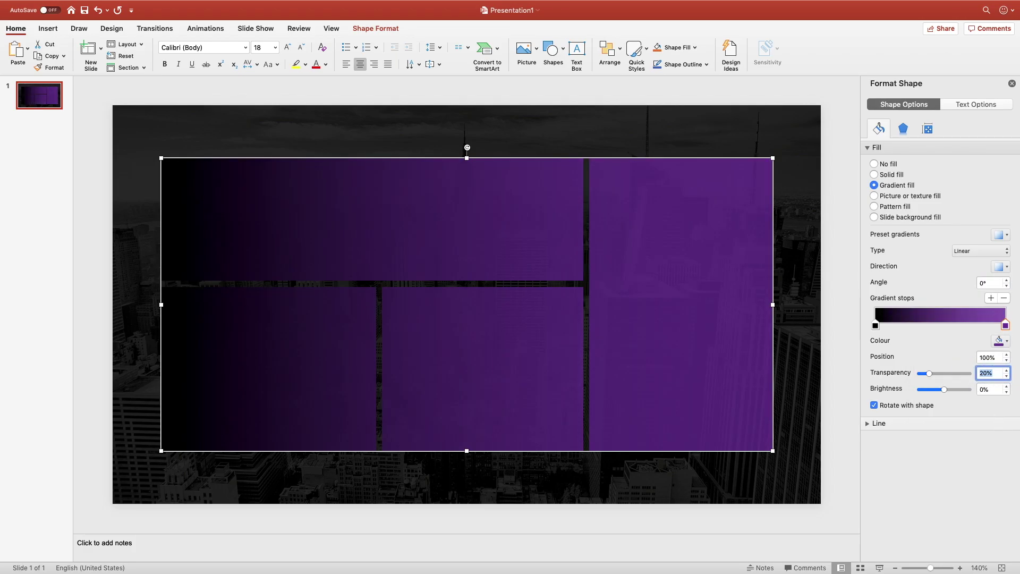
left_click(875, 325)
type("20")
key("Return")
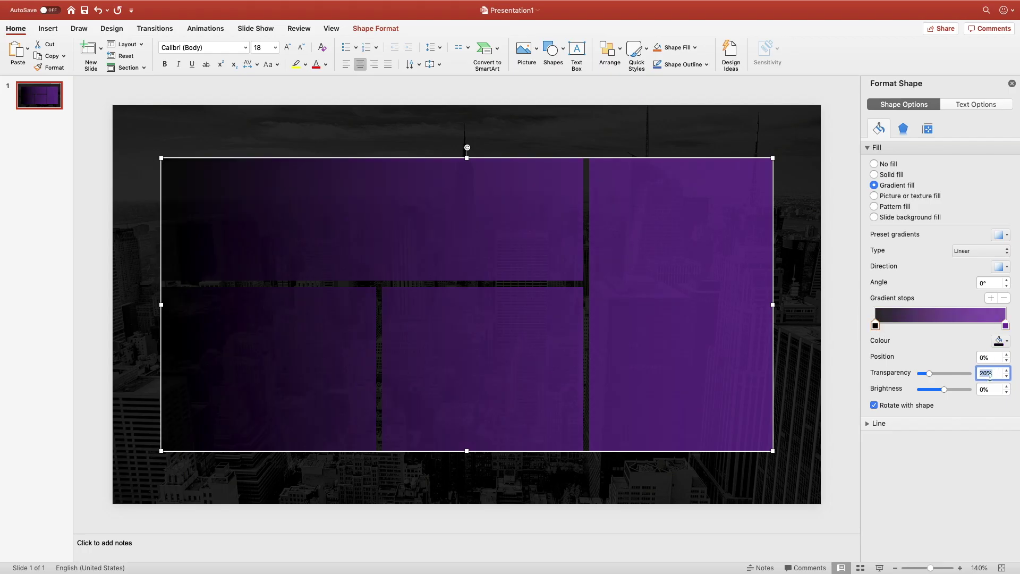
left_click(836, 305)
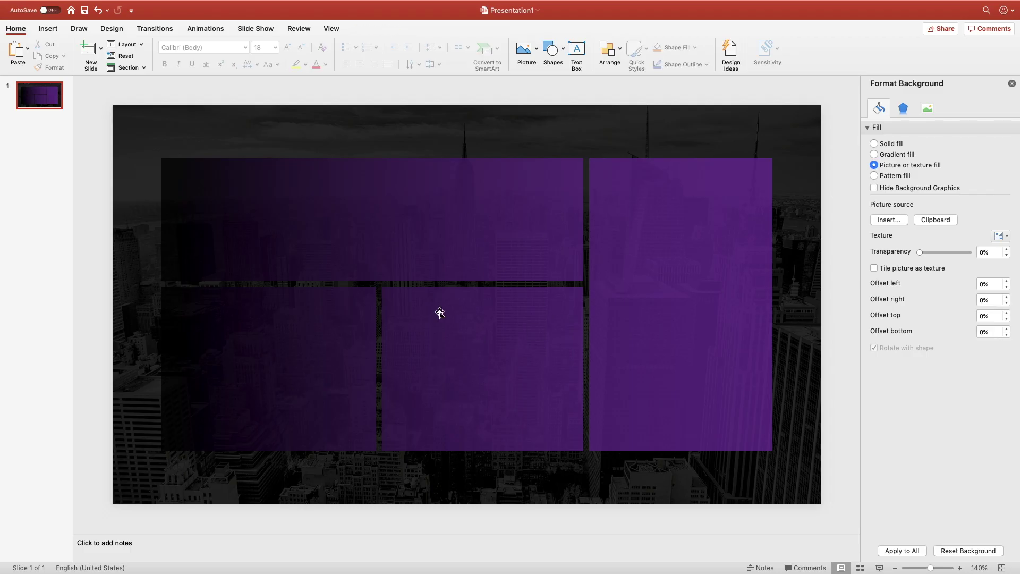
left_click(548, 269)
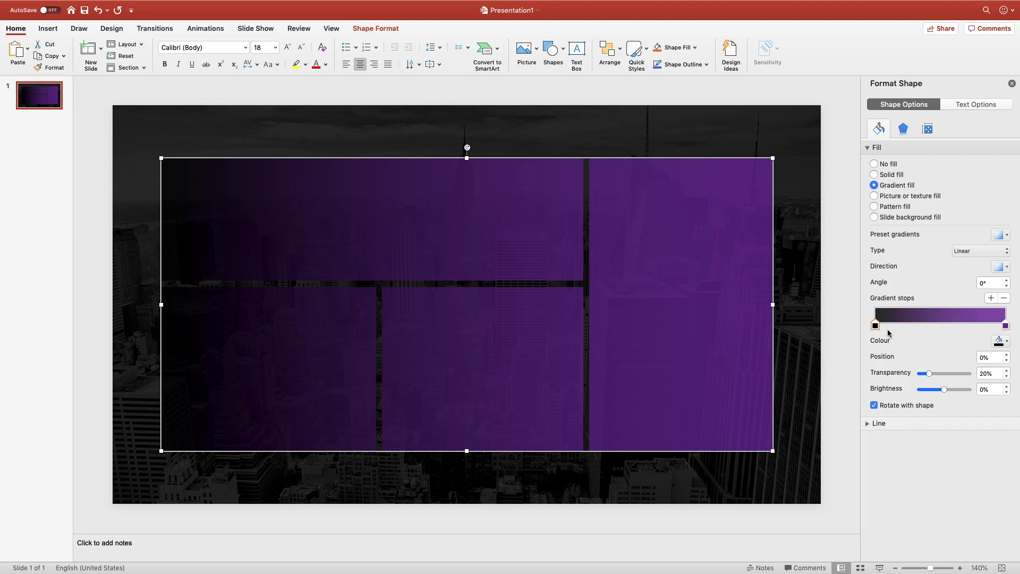
Make the left gradient stop red at 20% transparency
left_click(1001, 342)
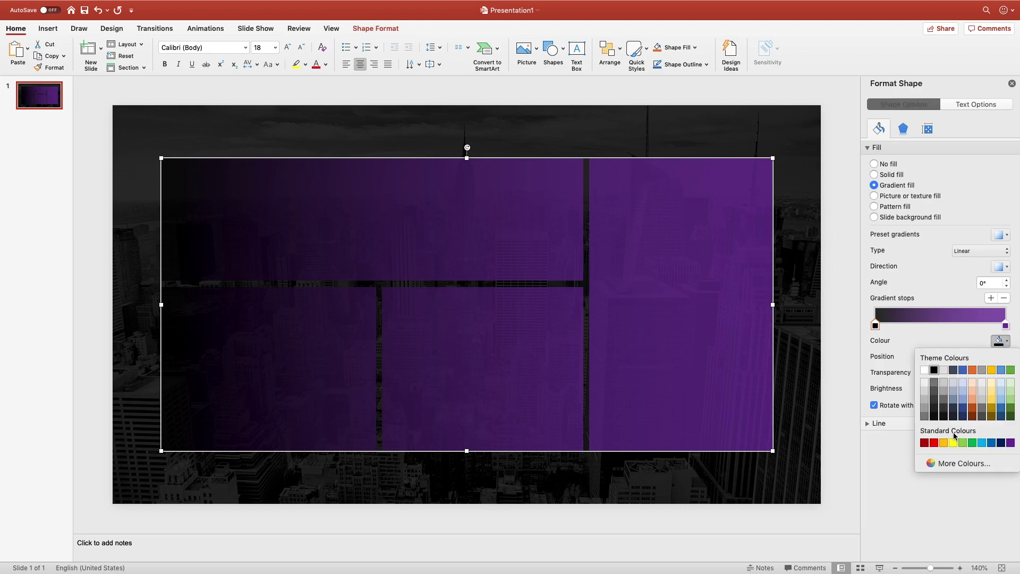
left_click(935, 443)
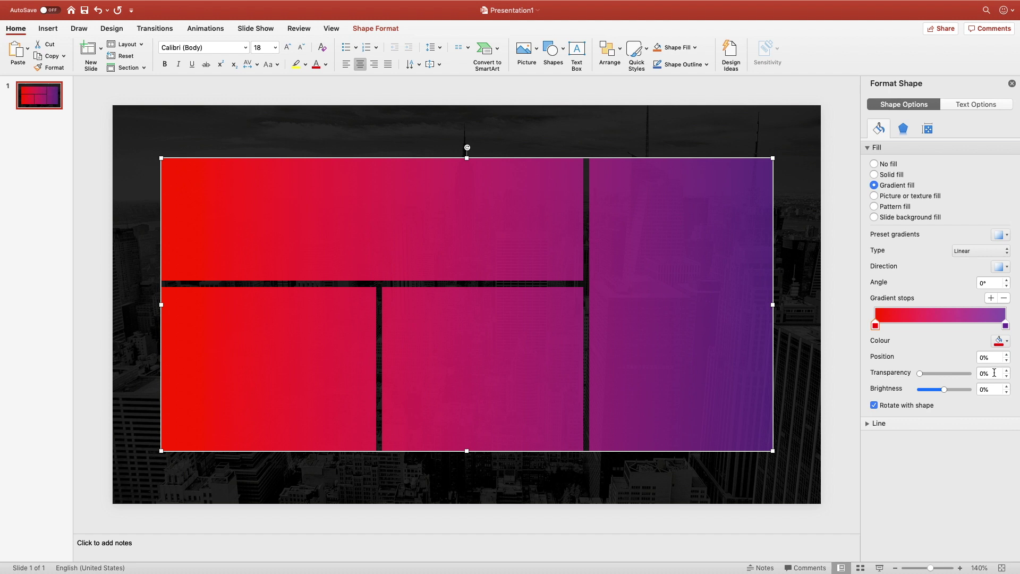
left_click(979, 374)
type("20")
key("Return")
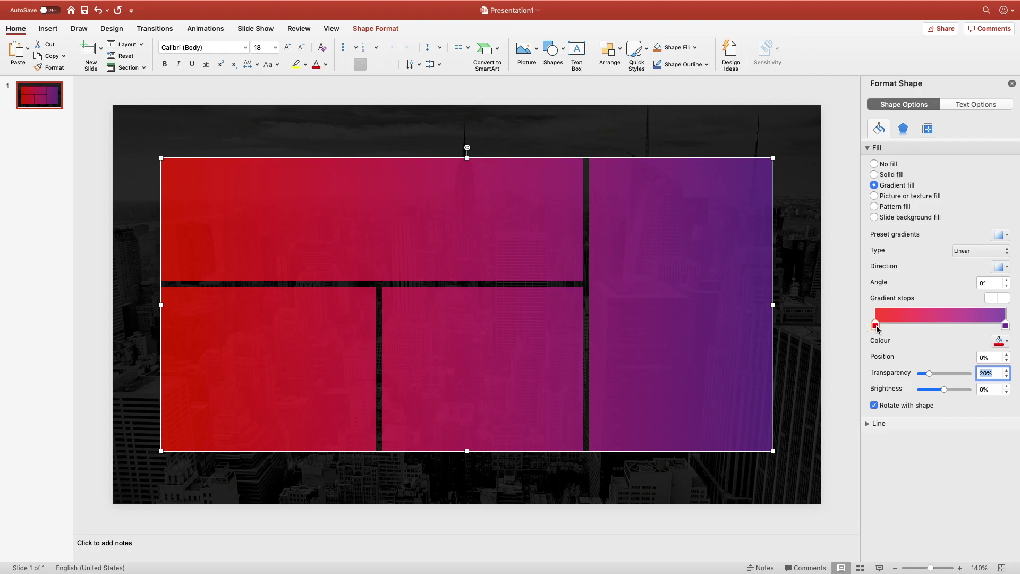
Change the left stop to green at 20% transparency and set the gradient angle to 180°
left_click(999, 341)
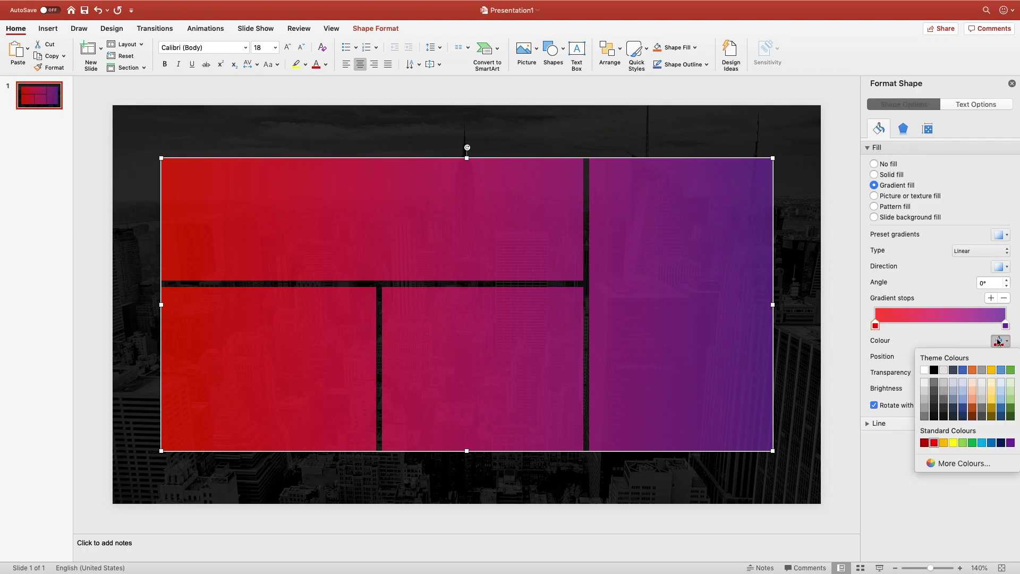
left_click(972, 443)
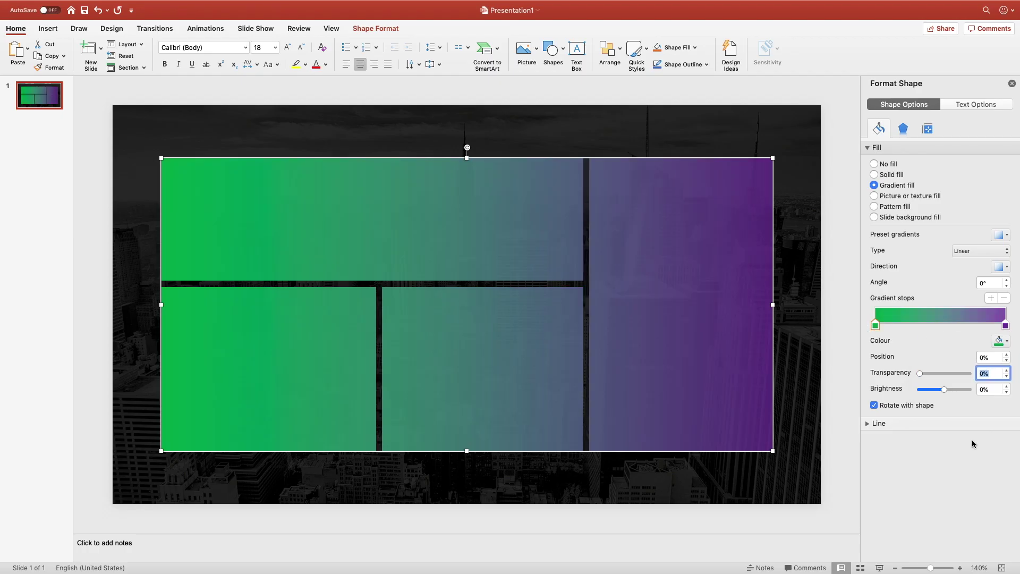
left_click(989, 283)
type("180")
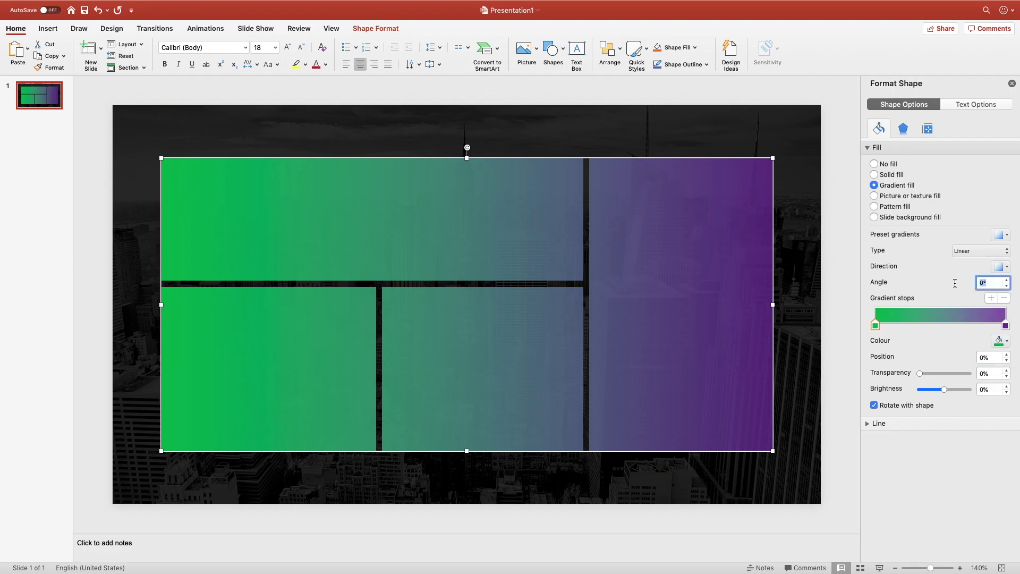
key("Return")
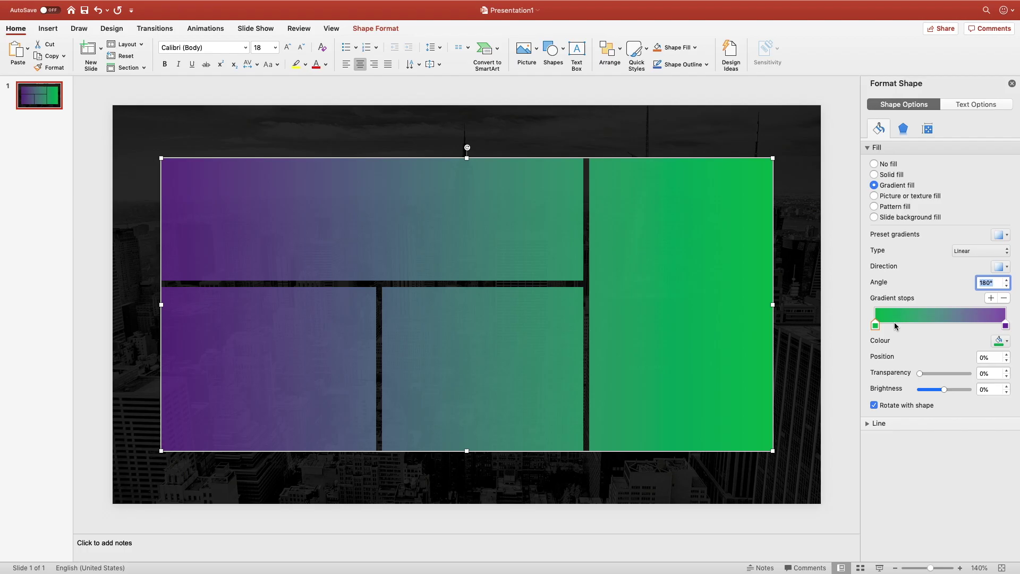
left_click(990, 373)
type("20")
key("Return")
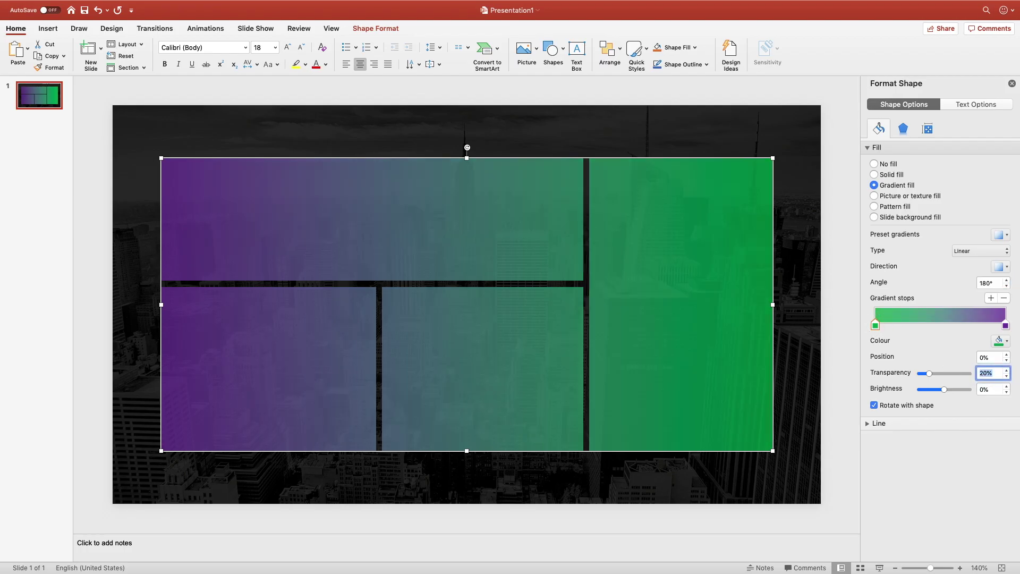
Deselect the tiles so the slide's Format Background settings appear
left_click(832, 308)
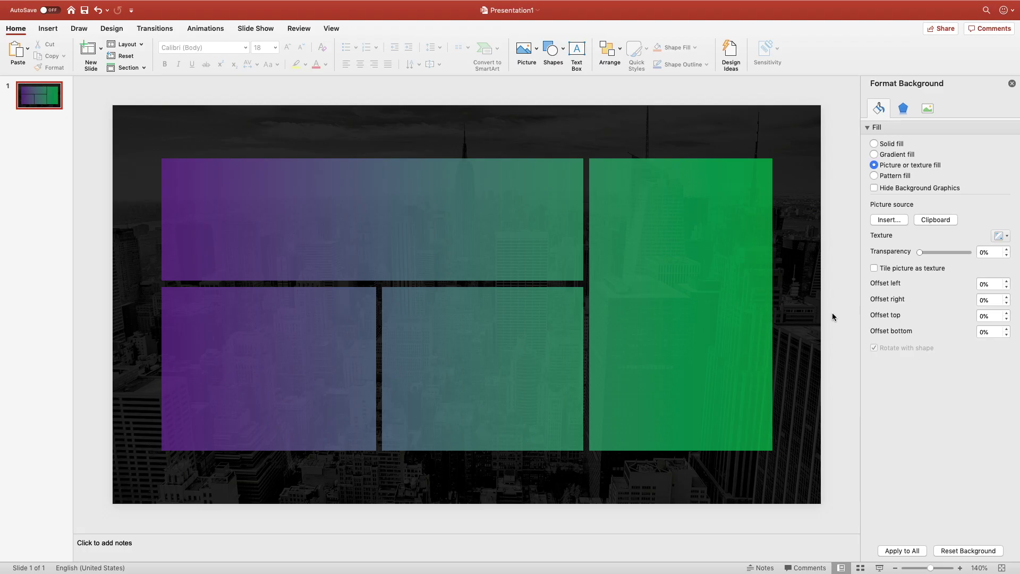
Set the tile group's gradient angle to 45° and move a purple stop to the 50% position
left_click(527, 209)
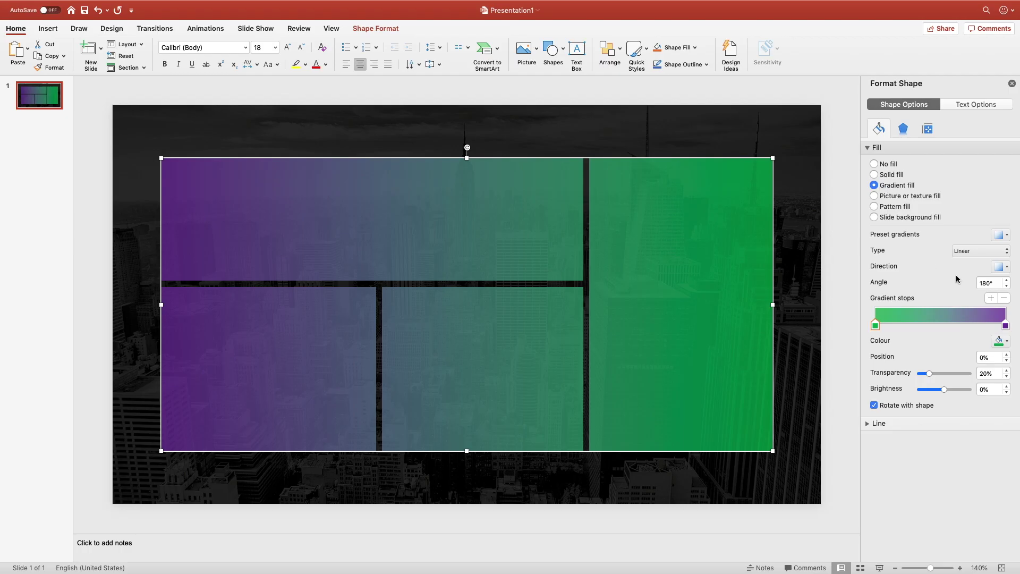
double_click(997, 281)
type("45")
key("Return")
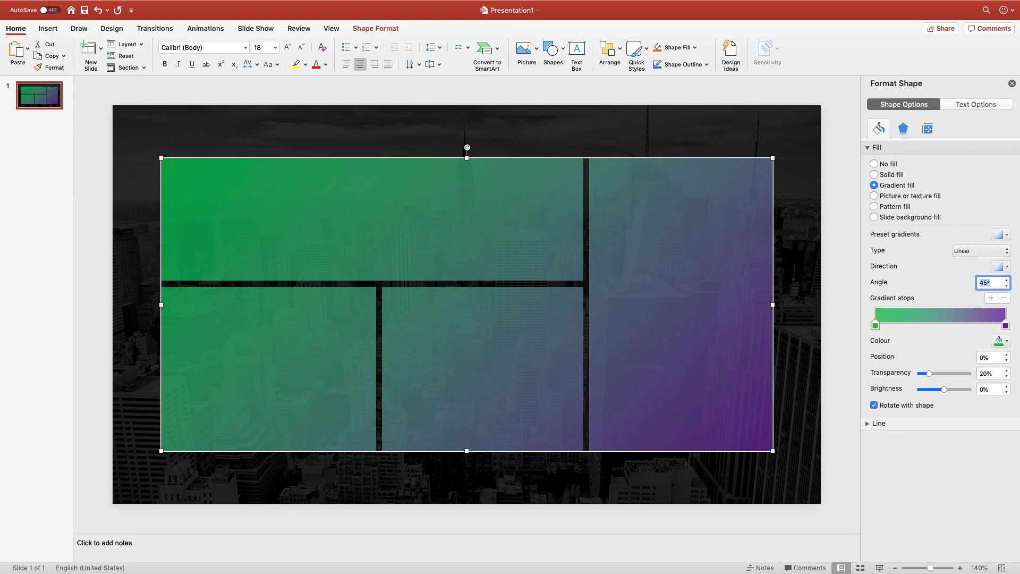
left_click_drag(991, 322, 941, 324)
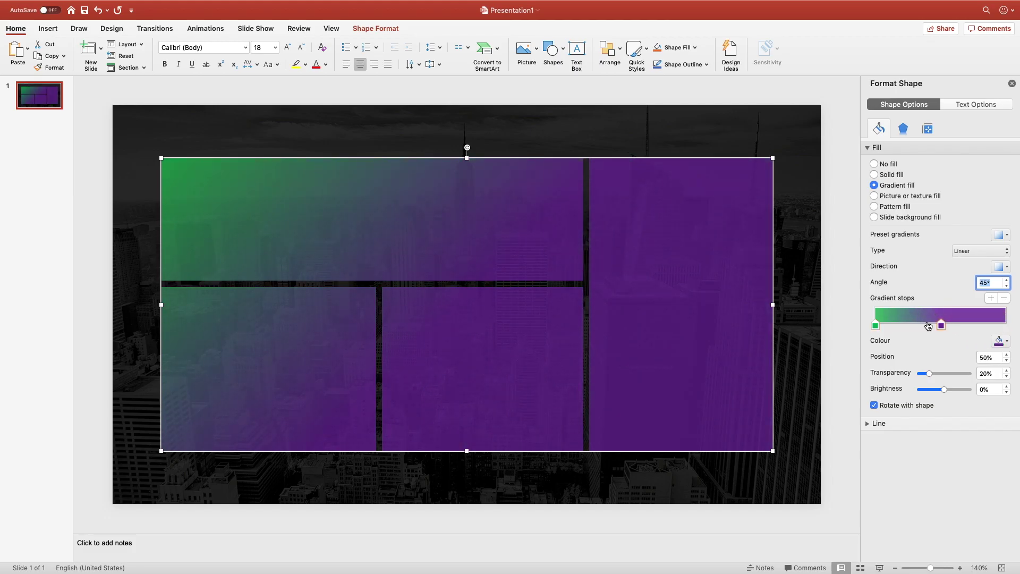
left_click(876, 326)
Colour the gradient stops black, dark grey and light grey from left to right
left_click(1000, 340)
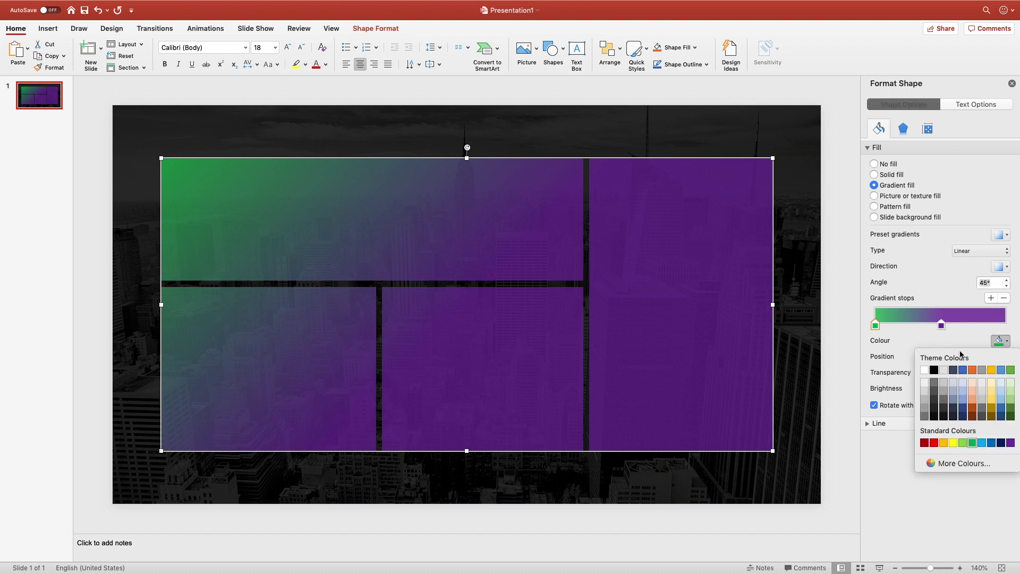
left_click(934, 370)
left_click(942, 324)
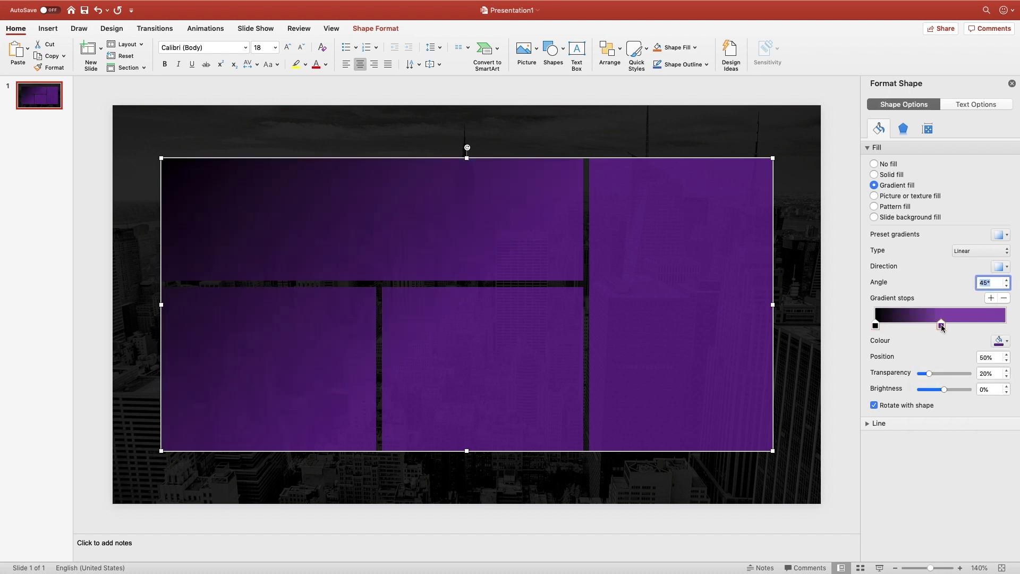
left_click(1002, 341)
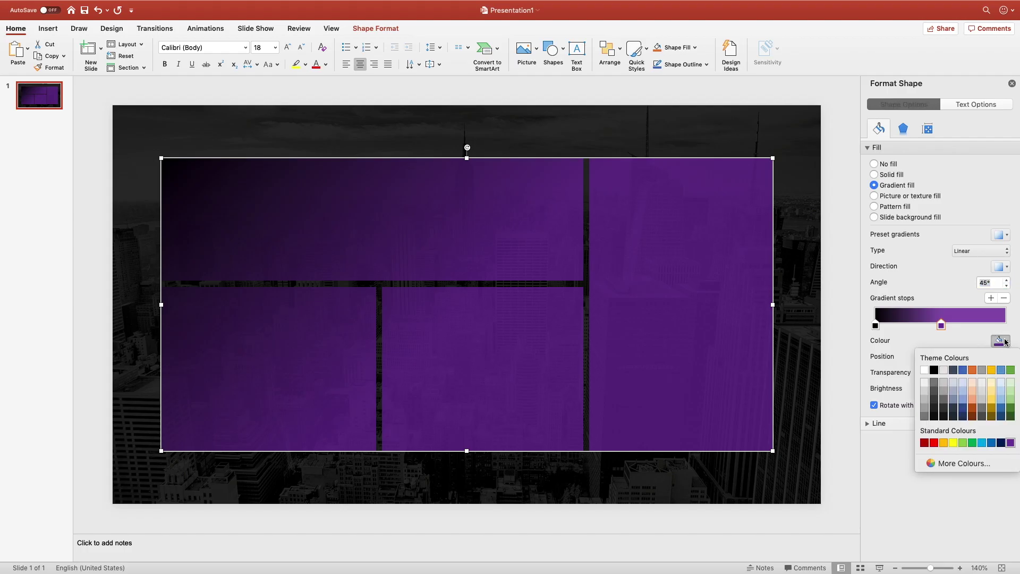
left_click(934, 399)
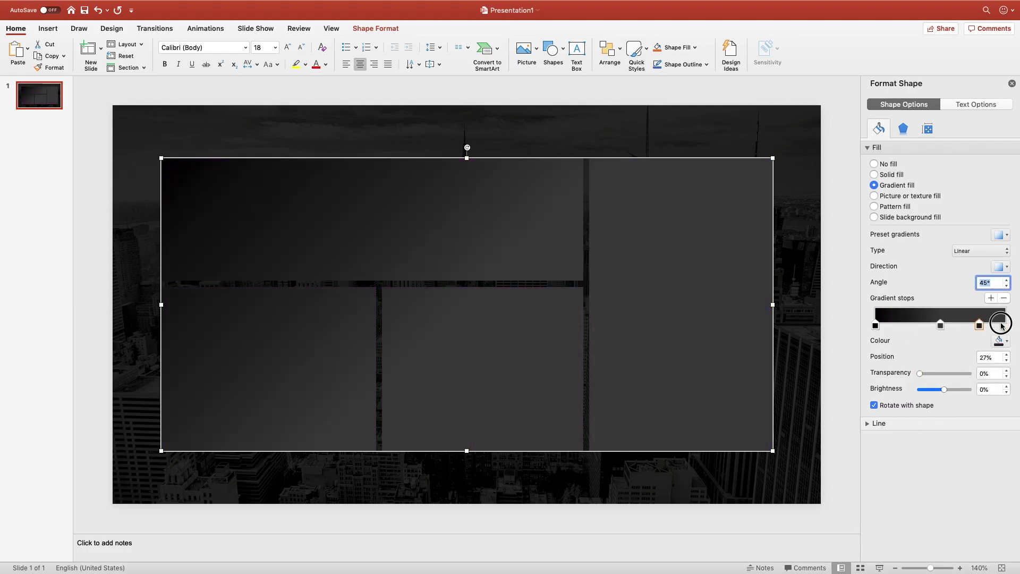
left_click(1005, 325)
left_click(1002, 340)
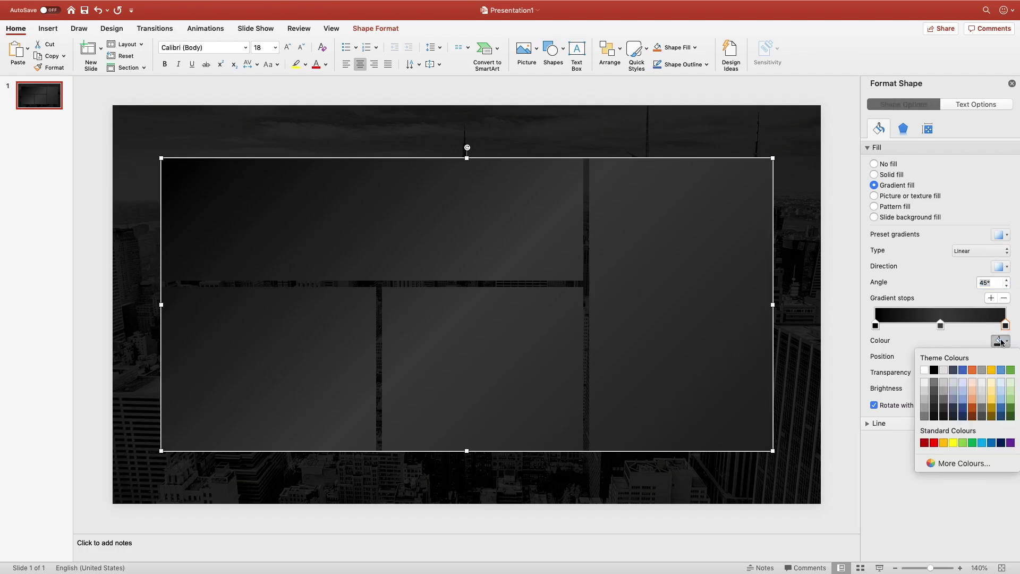
left_click(933, 371)
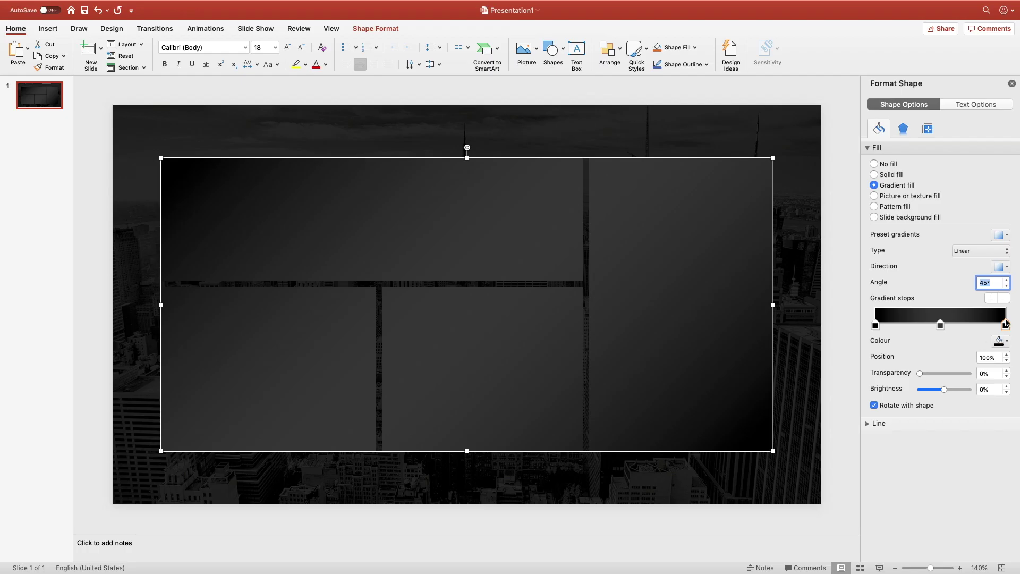
left_click(1001, 340)
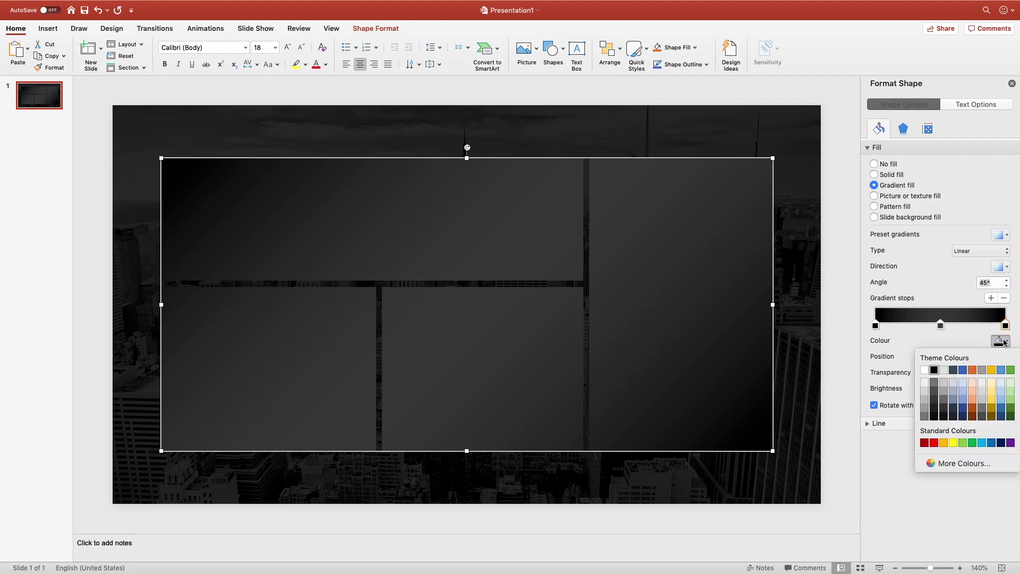
left_click(934, 383)
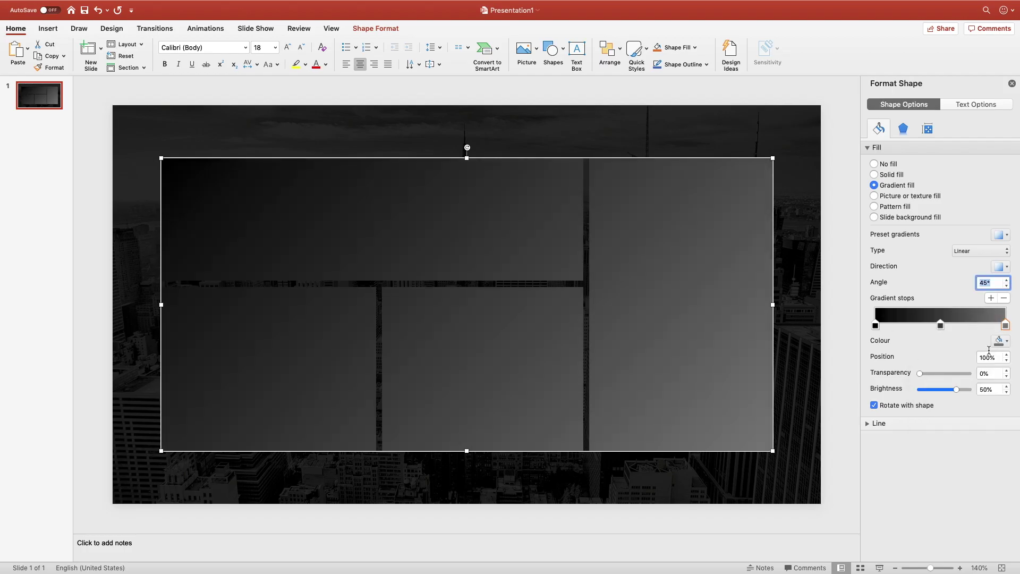
Give the right and left end stops 20% transparency
left_click(991, 372)
type("20")
key("Return")
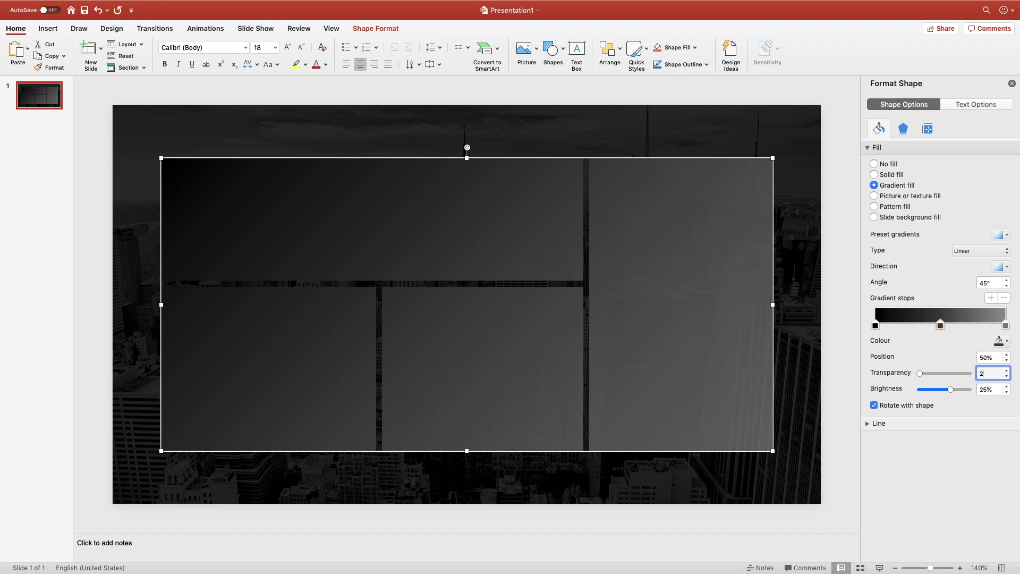
left_click(939, 326)
left_click(875, 325)
type("20")
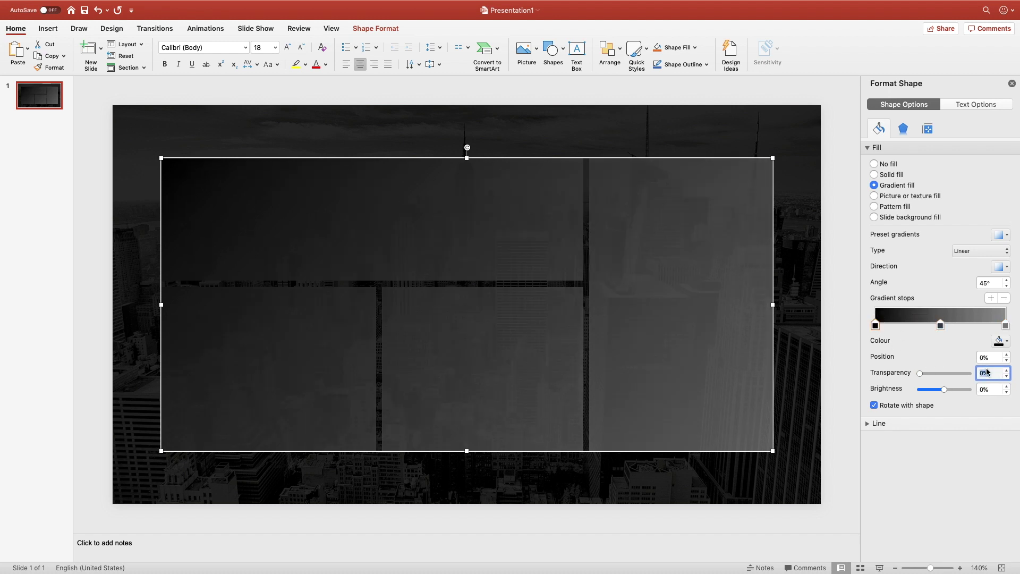
key("Return")
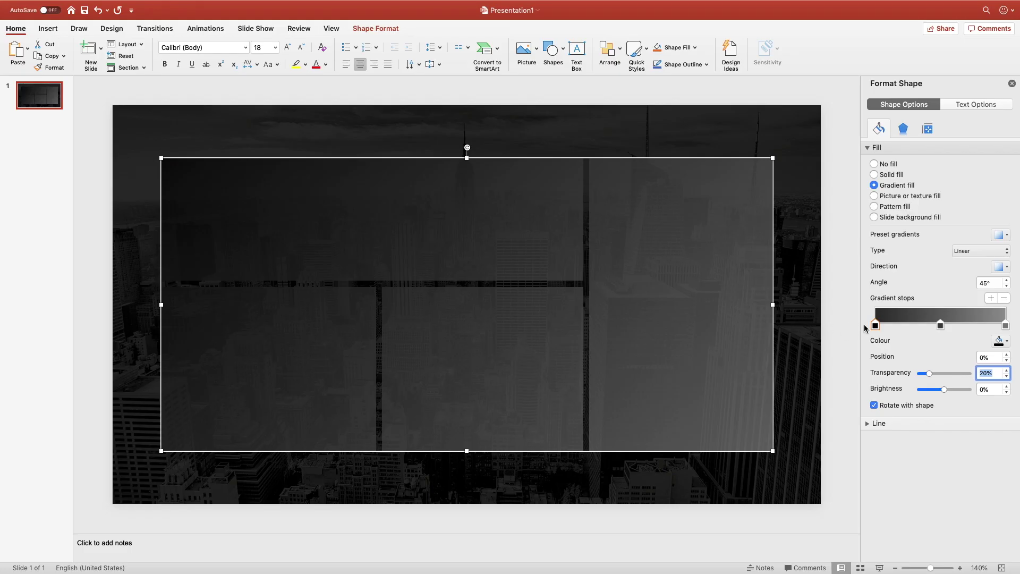
Set the middle gradient stop to 20% transparency
left_click(999, 341)
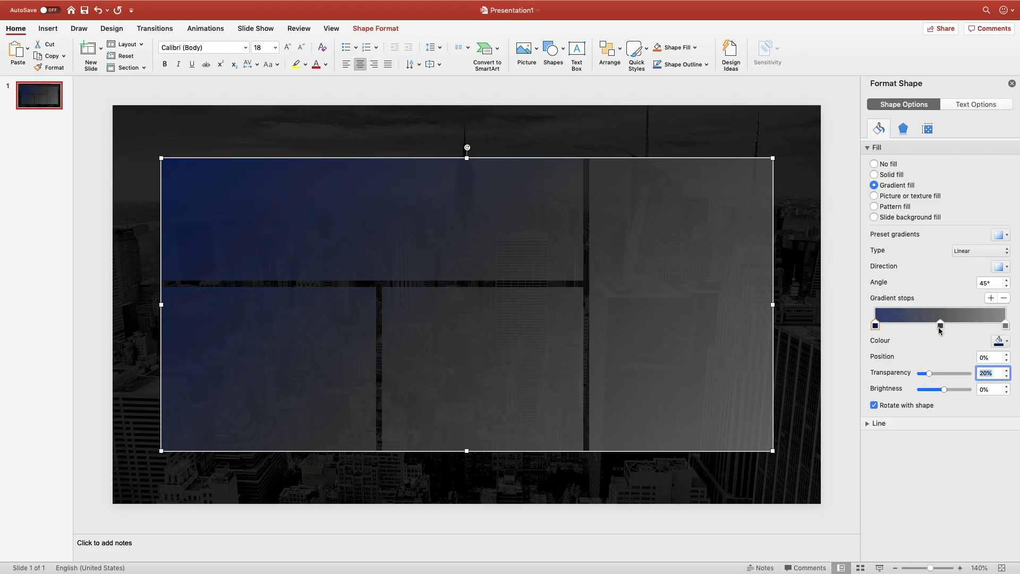
left_click(939, 325)
left_click(1000, 341)
left_click(995, 447)
Make the end stop bright blue at 20% transparency, then deselect the tile shape
type("20")
key("Return")
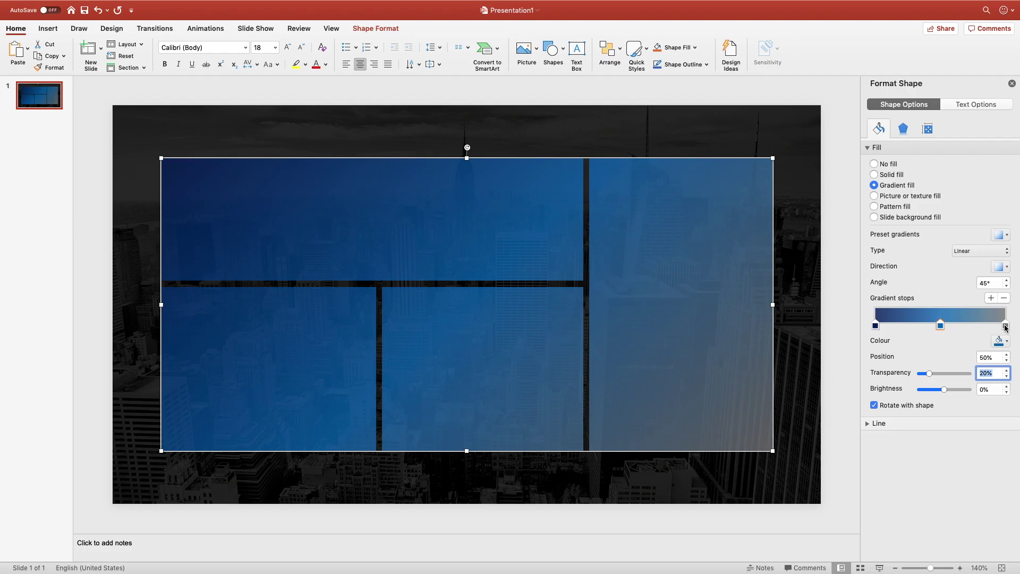
left_click(1006, 325)
left_click(1001, 345)
left_click(982, 447)
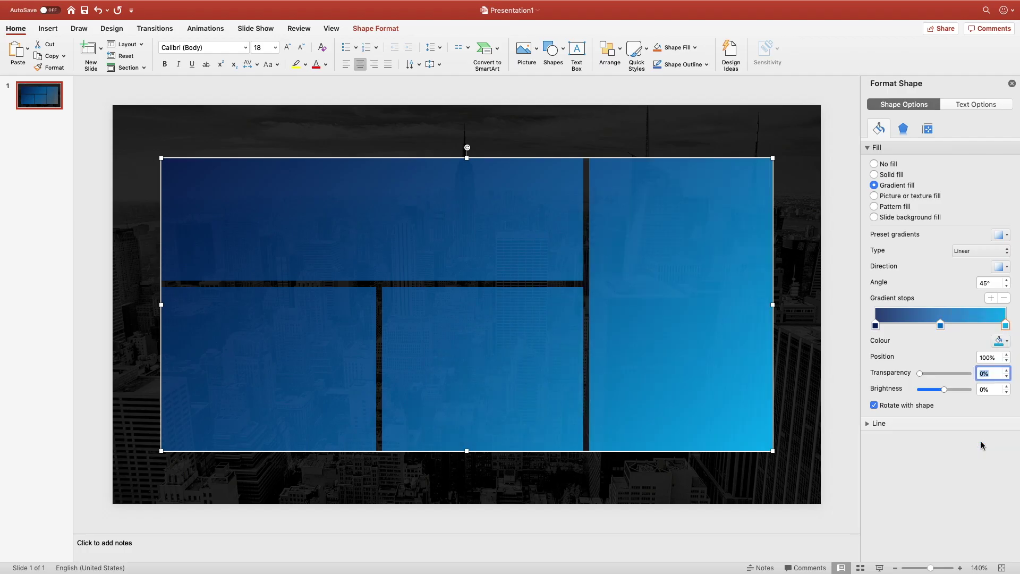
type("20")
key("Return")
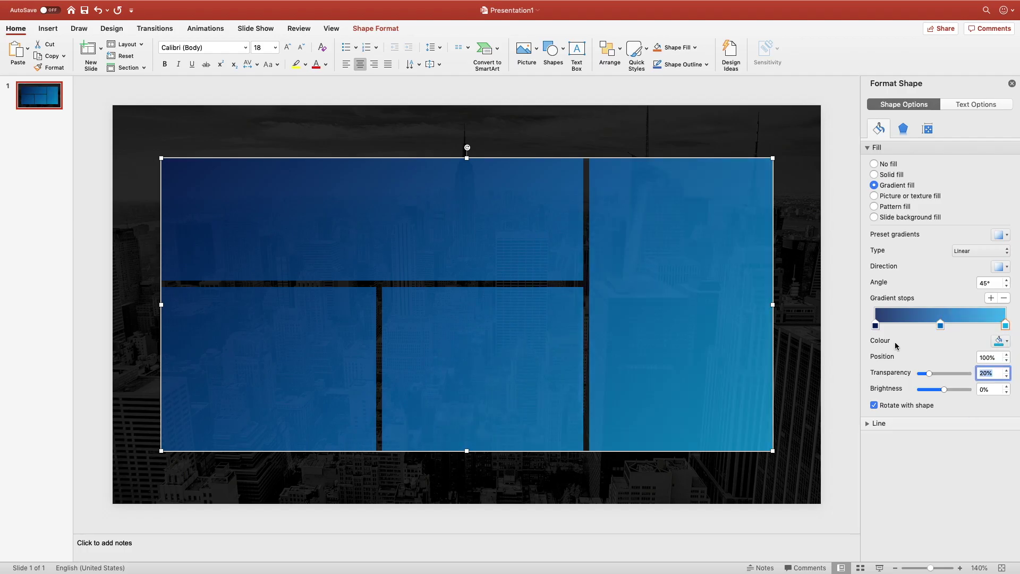
left_click(839, 304)
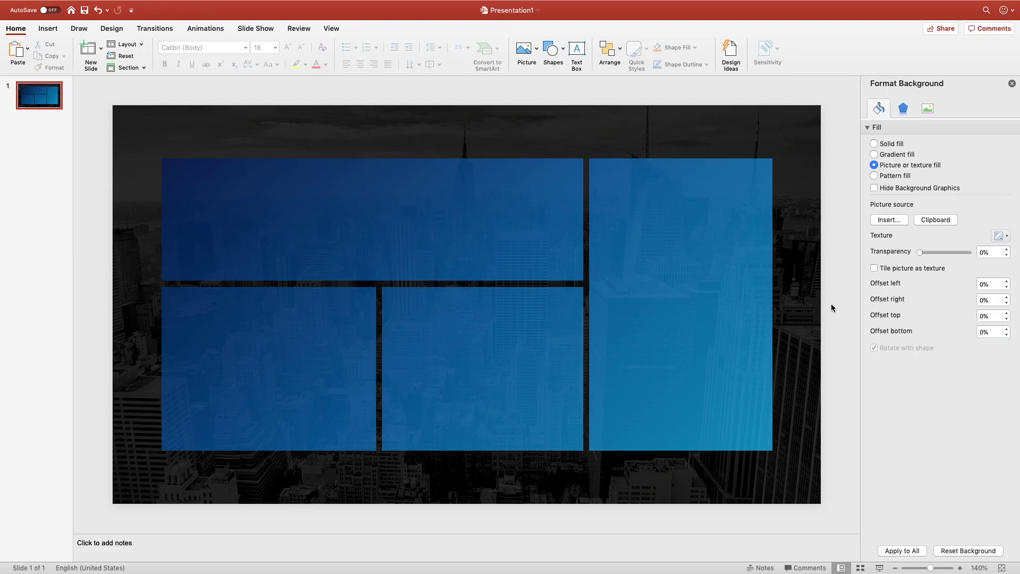
Set the tile gradient angle to 0° and make the first stop black at 20% transparency
left_click(725, 270)
double_click(984, 283)
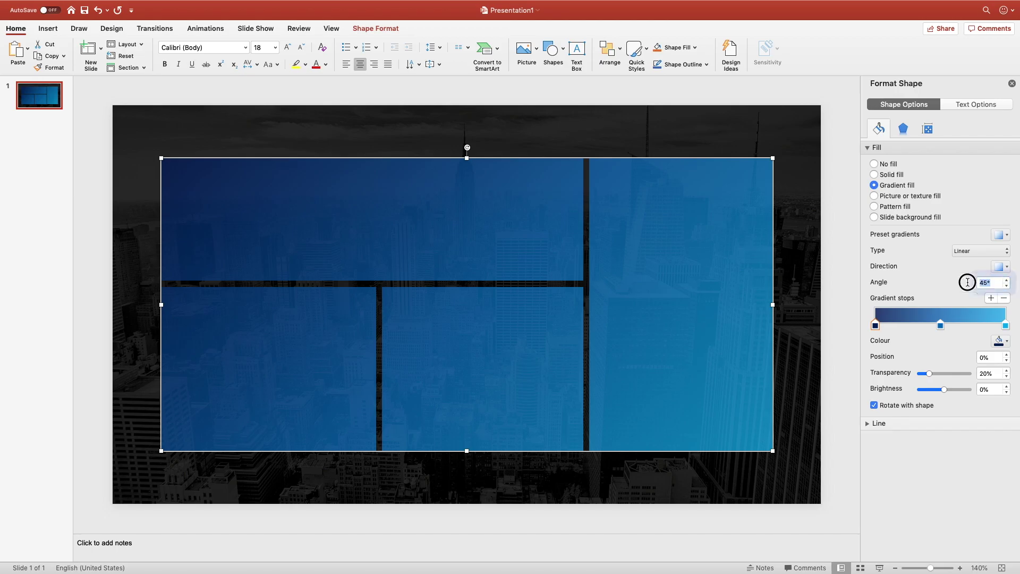
type("0")
key("Return")
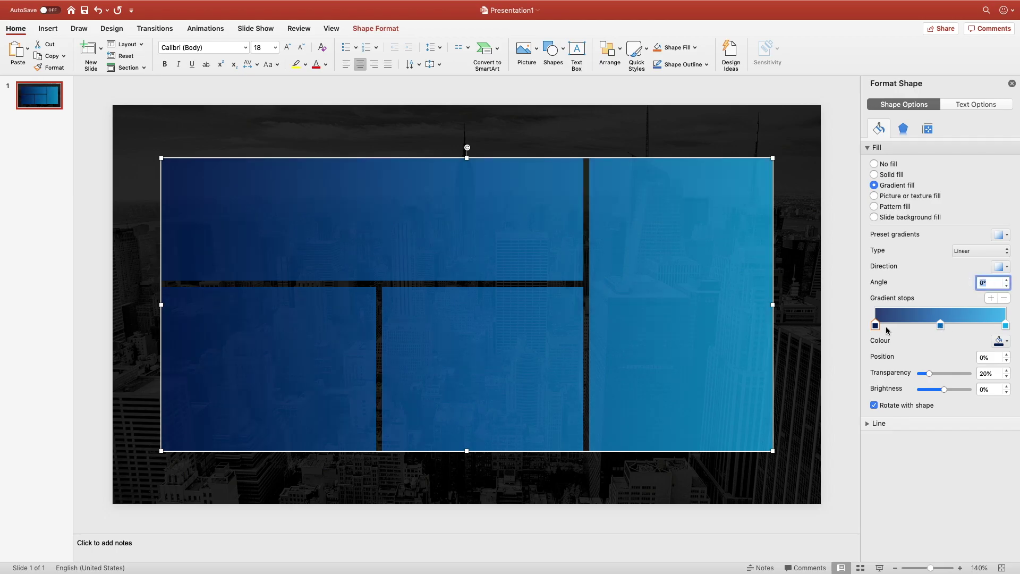
left_click(1002, 341)
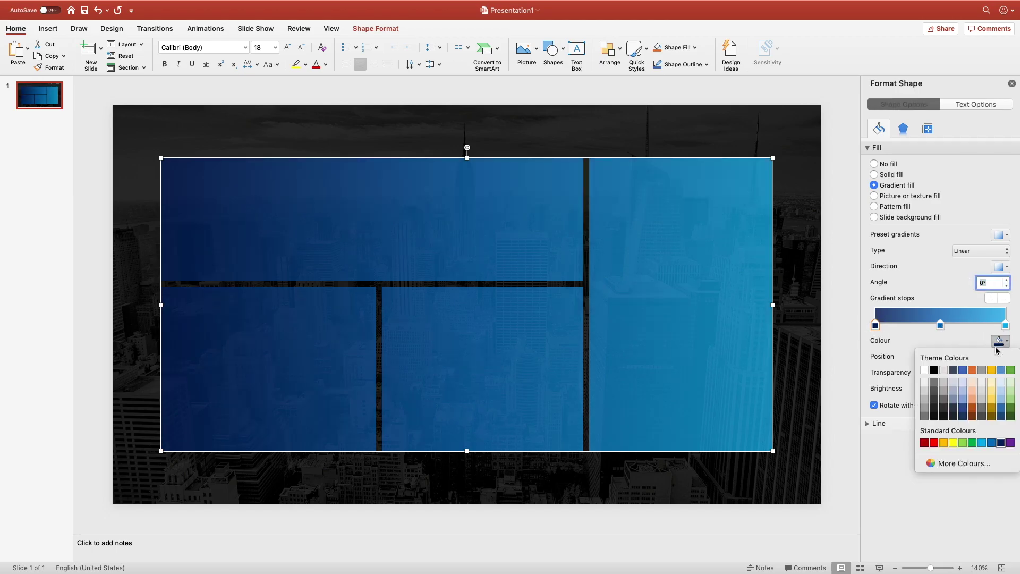
left_click(931, 368)
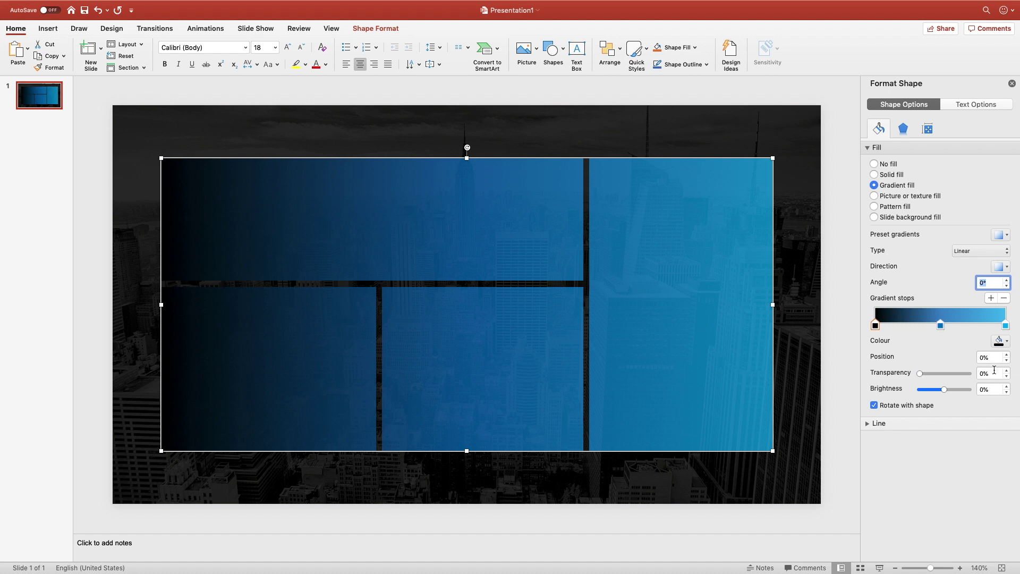
double_click(990, 373)
type("20")
key("Return")
Delete the middle stop and make the end stop purple at 20% transparency
left_click(941, 325)
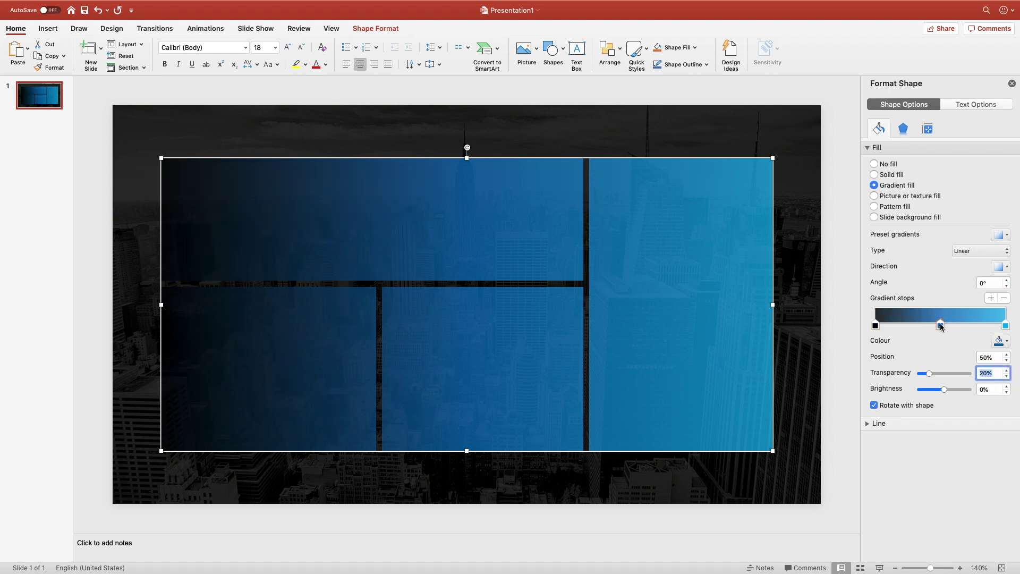
left_click(1004, 298)
left_click(1004, 342)
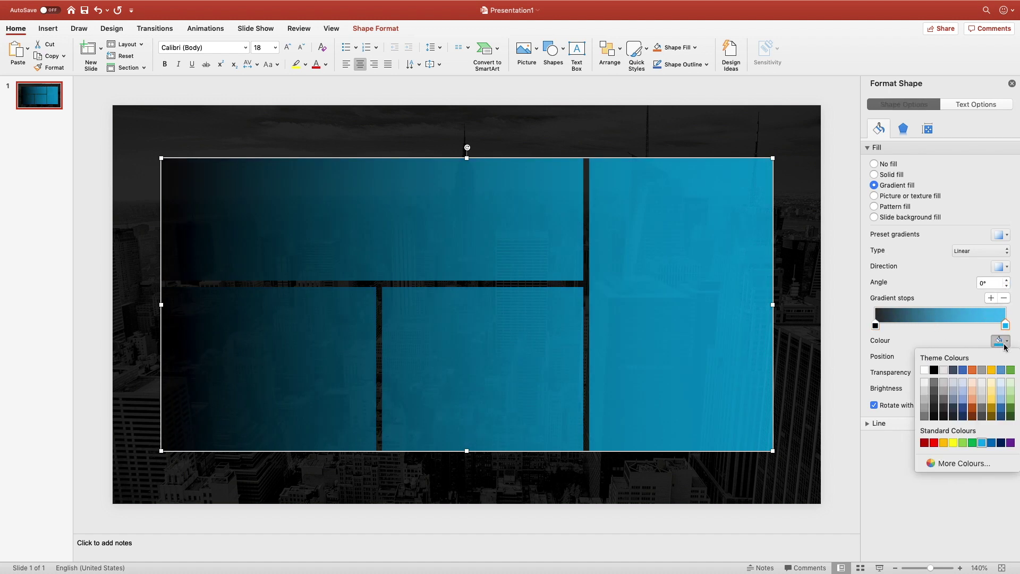
left_click(1010, 442)
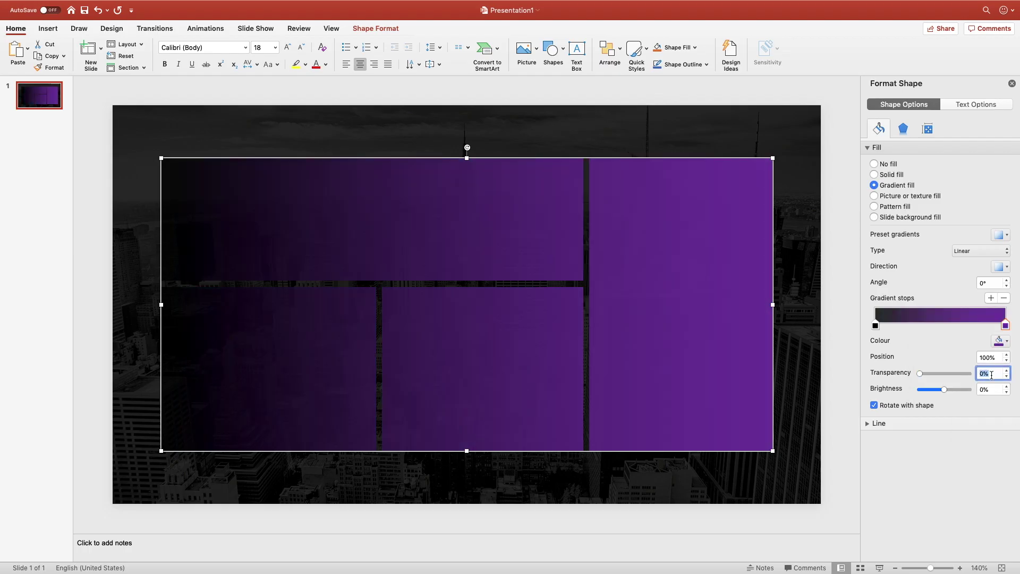
type("20")
key("Return")
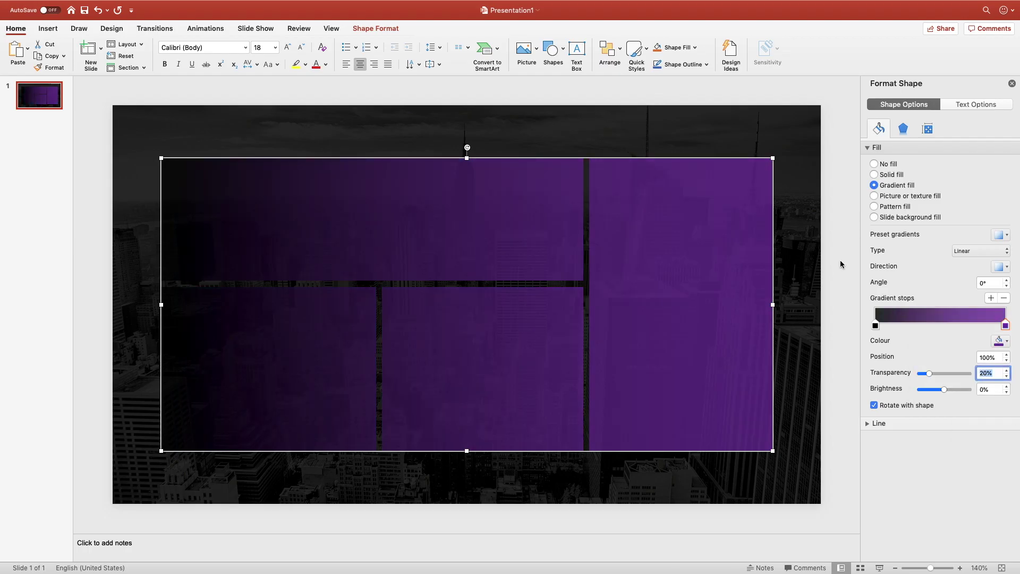
left_click(839, 259)
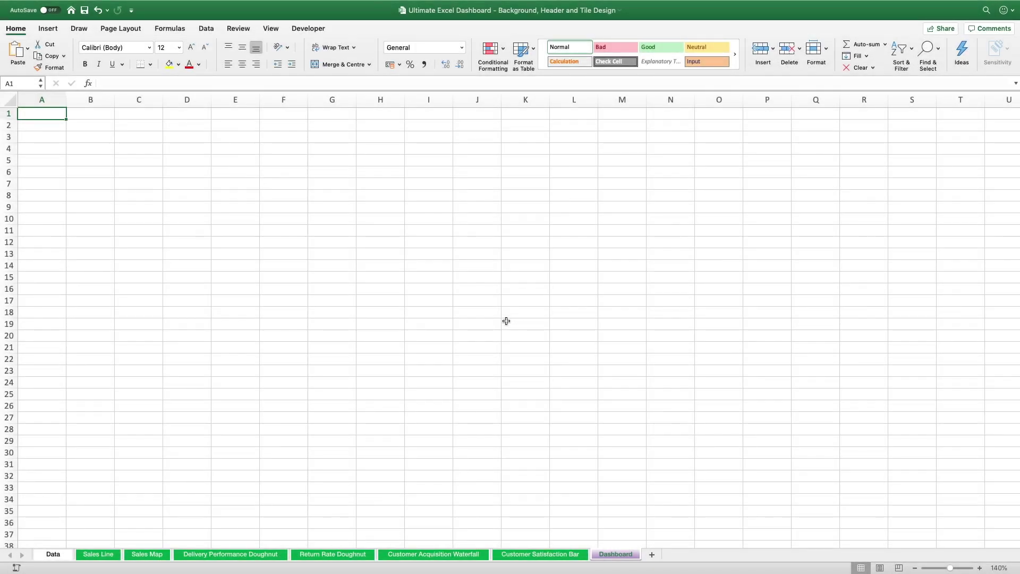
Turn off gridlines on the Data sheet and insert Background_dark.png as its background
left_click(121, 28)
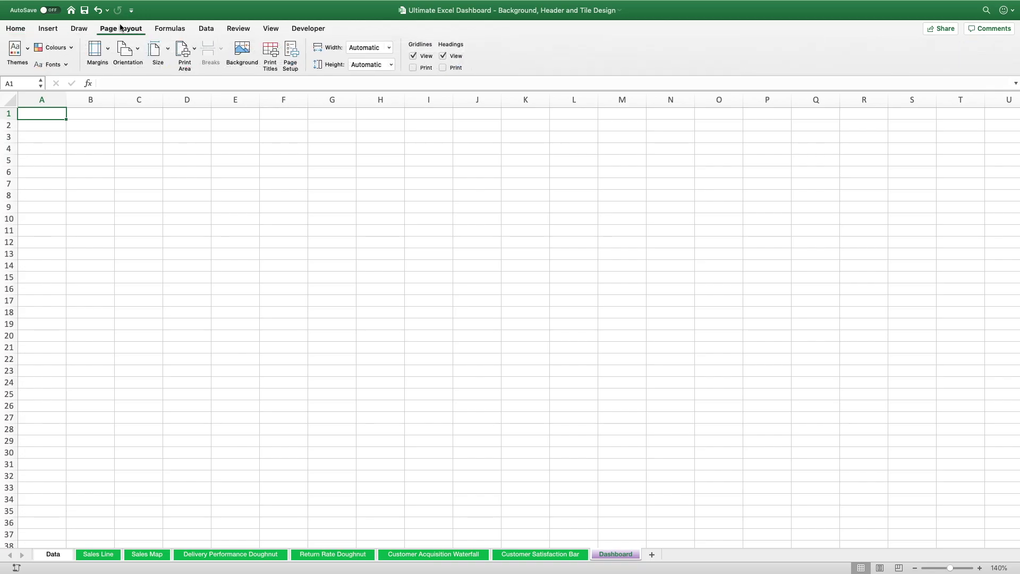
left_click(413, 56)
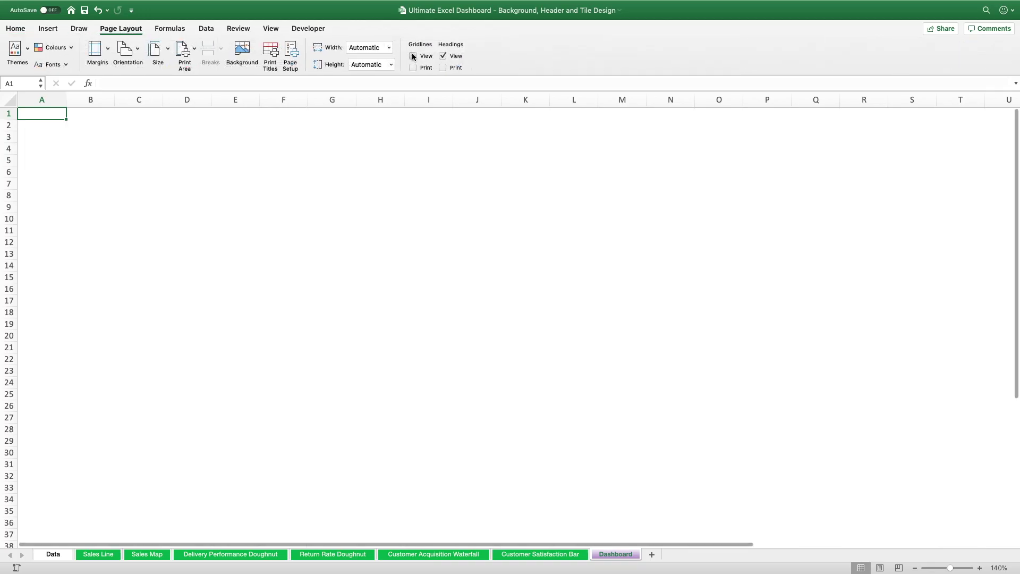
left_click(239, 49)
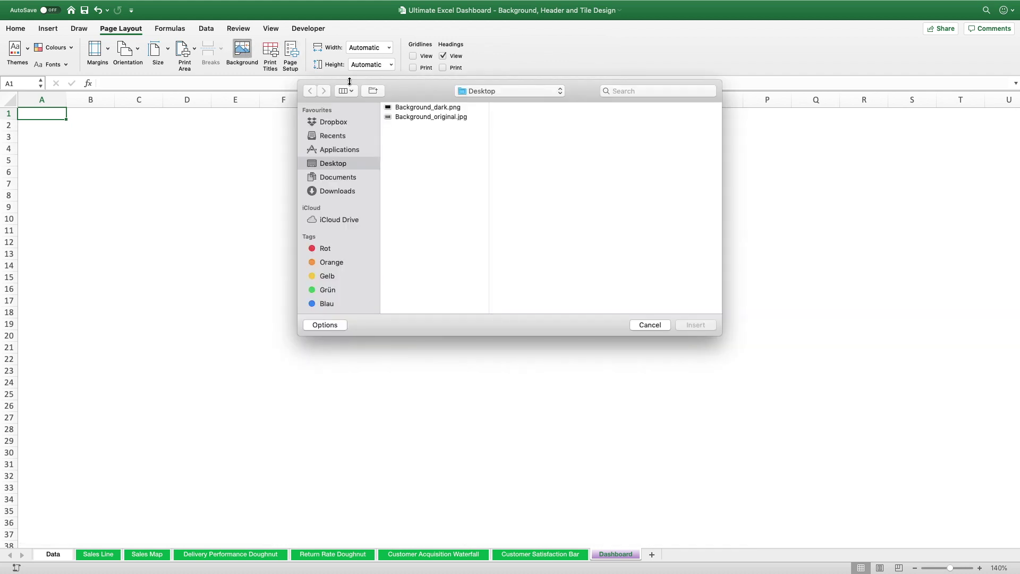
left_click(413, 108)
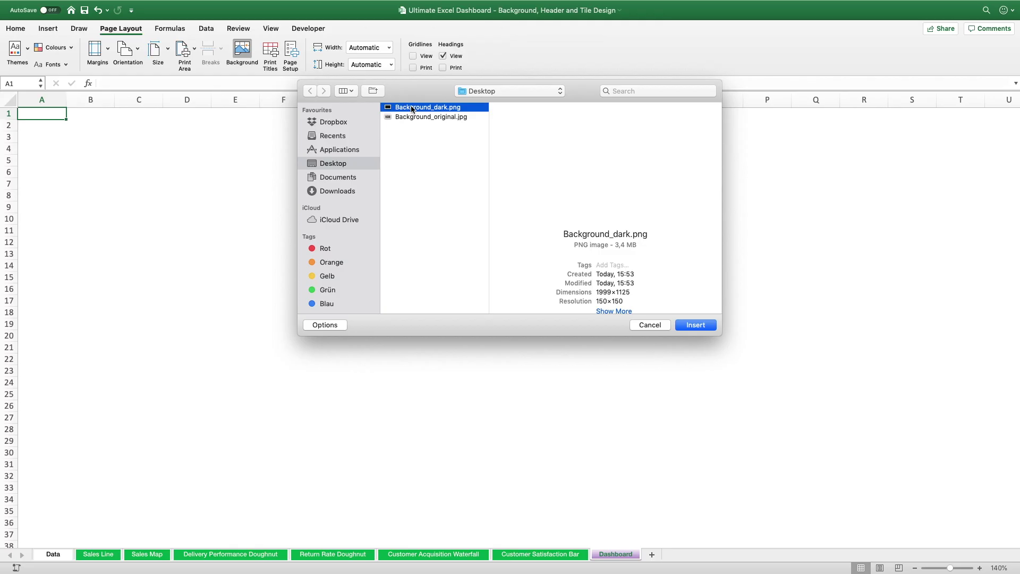
left_click_drag(597, 293, 627, 301)
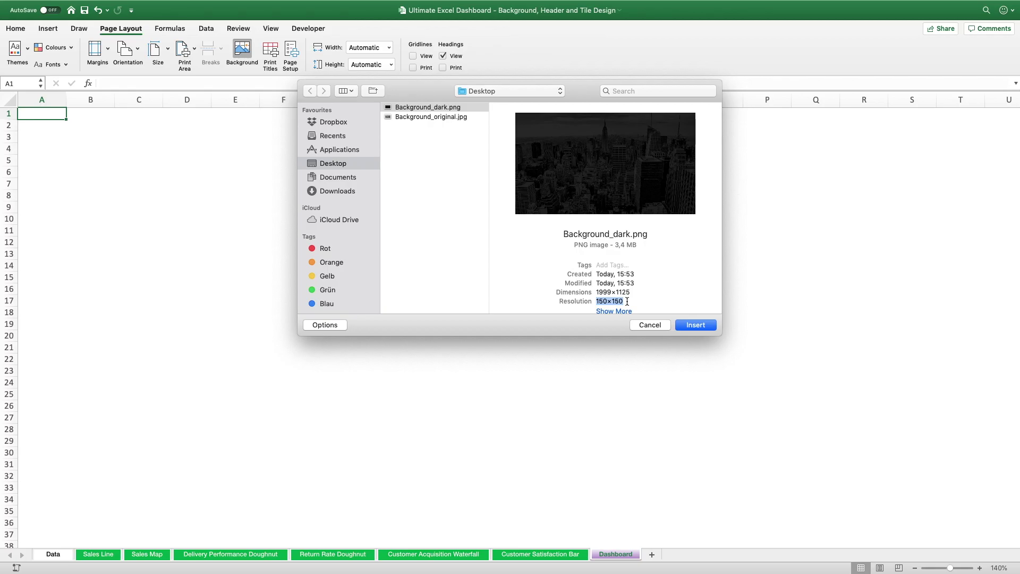
left_click(694, 326)
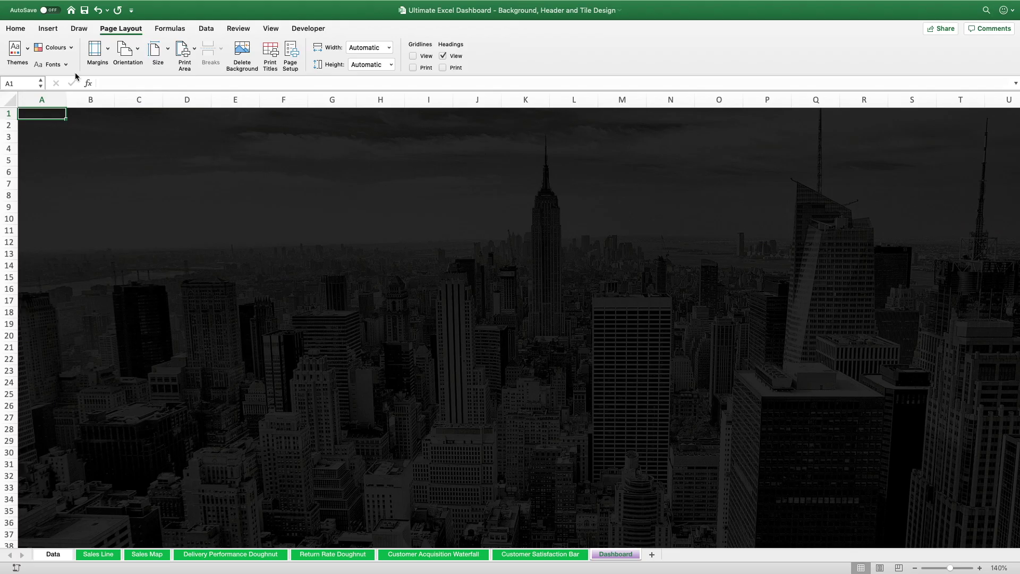
Draw a rectangle on the sheet and reduce its height to 0,8"
left_click(48, 29)
left_click(138, 50)
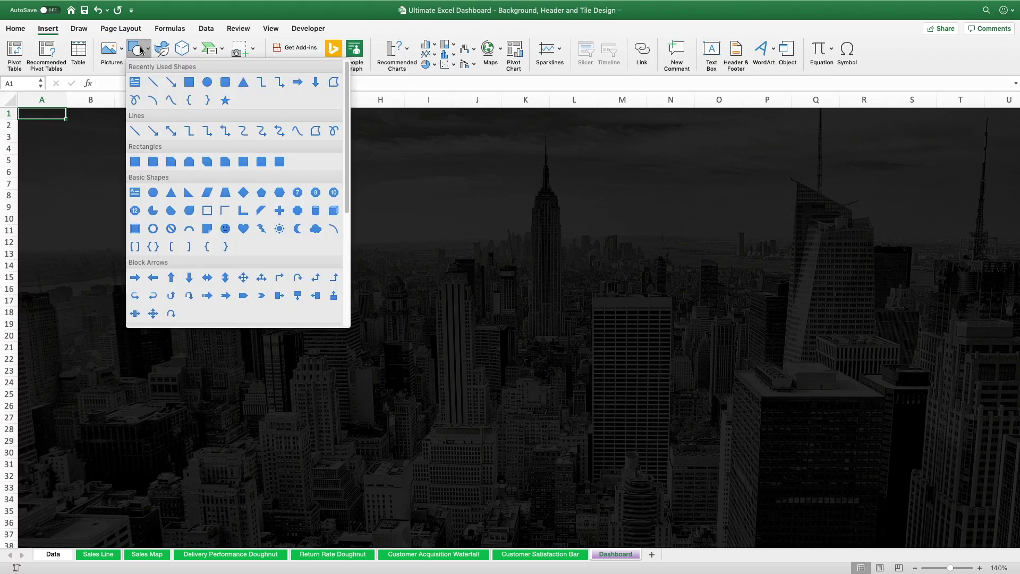
left_click(189, 82)
left_click_drag(91, 120, 684, 181)
left_click(950, 52)
left_click(950, 52)
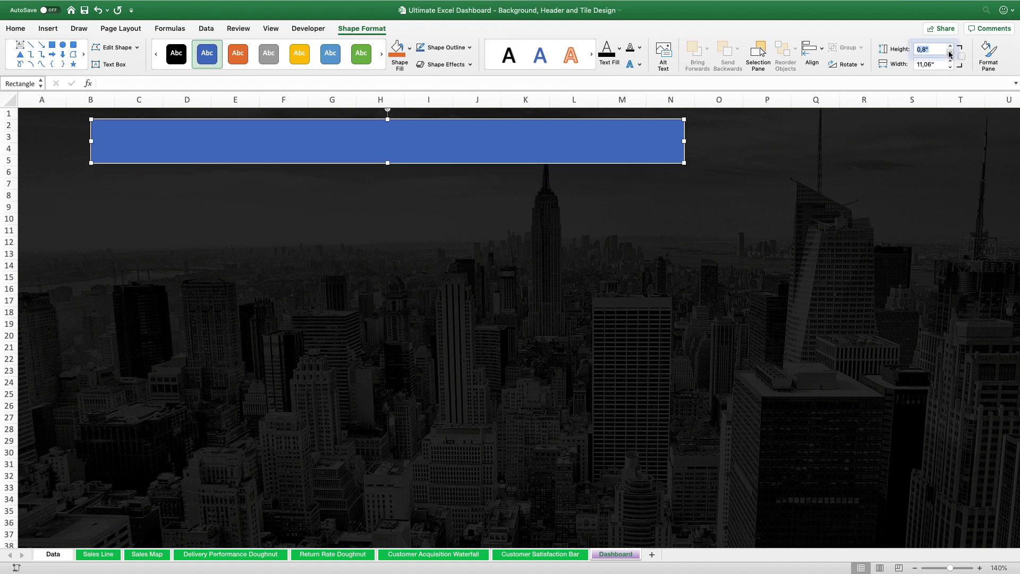
Widen the bar to 19", align it to the sheet's top-left, then select PowerPoint's tile group
left_click(933, 65)
type("19")
key("Return")
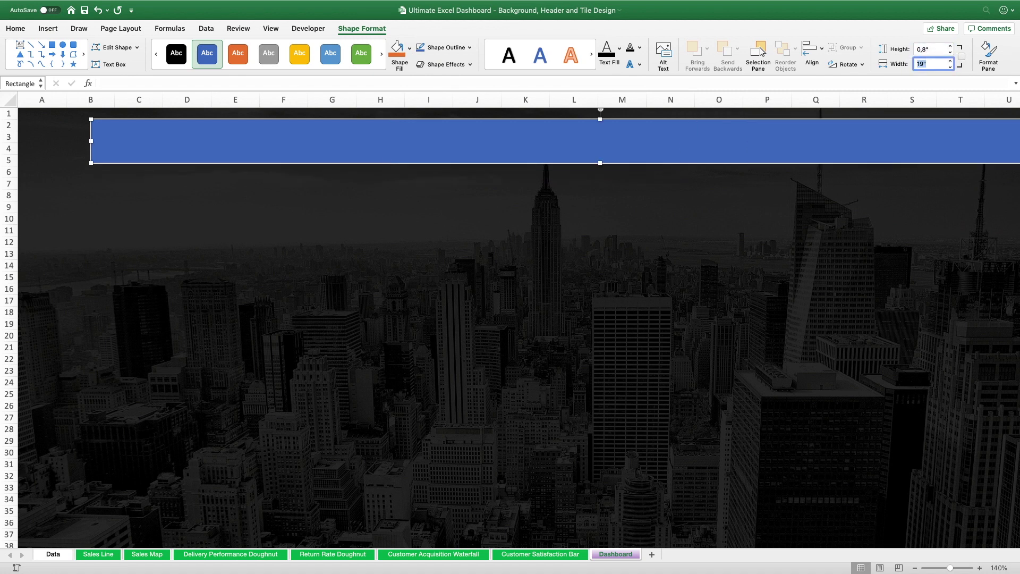
left_click_drag(590, 152, 507, 133)
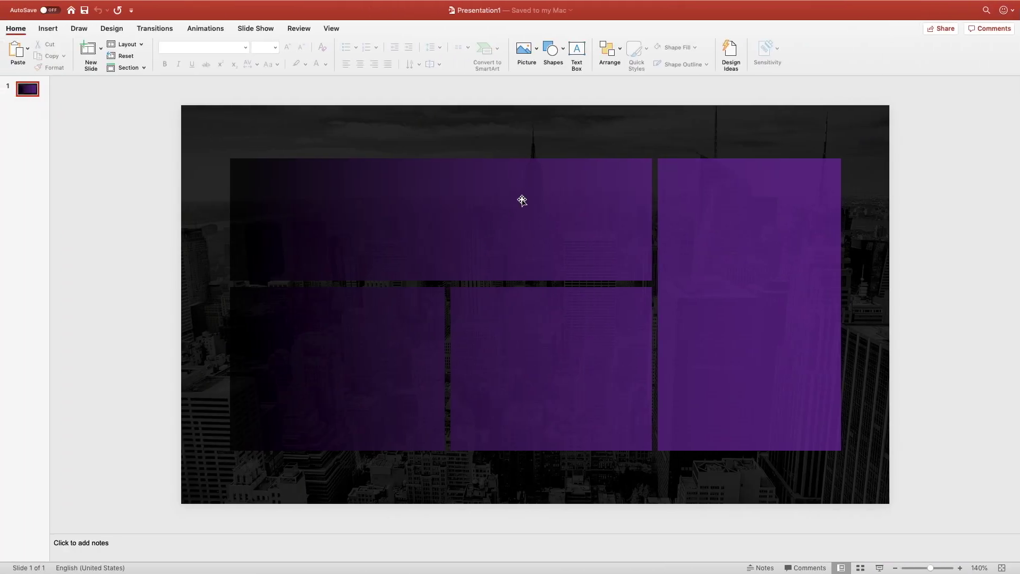
left_click(522, 199)
right_click(521, 199)
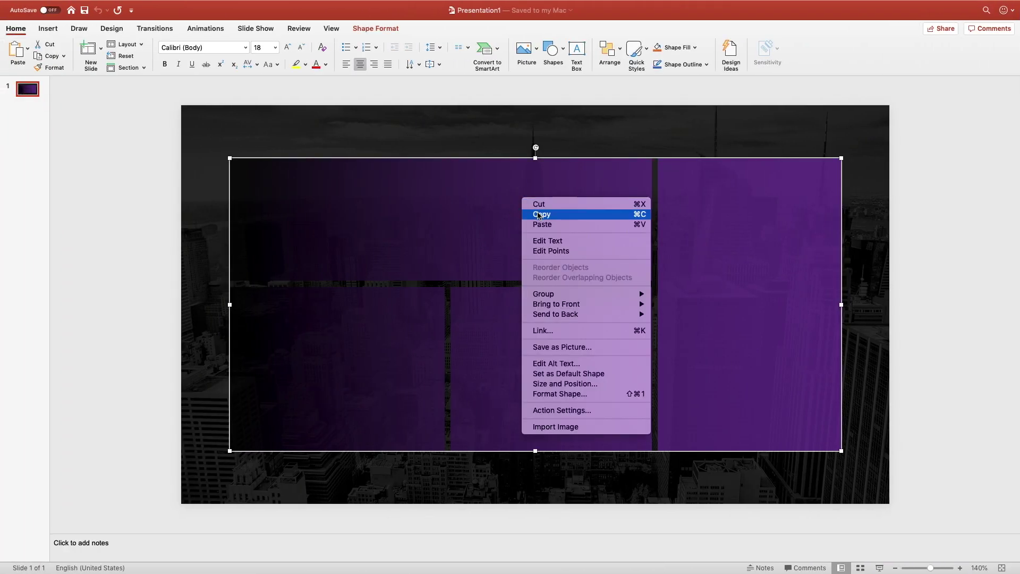
Copy the tile group from PowerPoint, paste it into Excel and place it below the header bar
left_click(535, 212)
key("ctrl+Right")
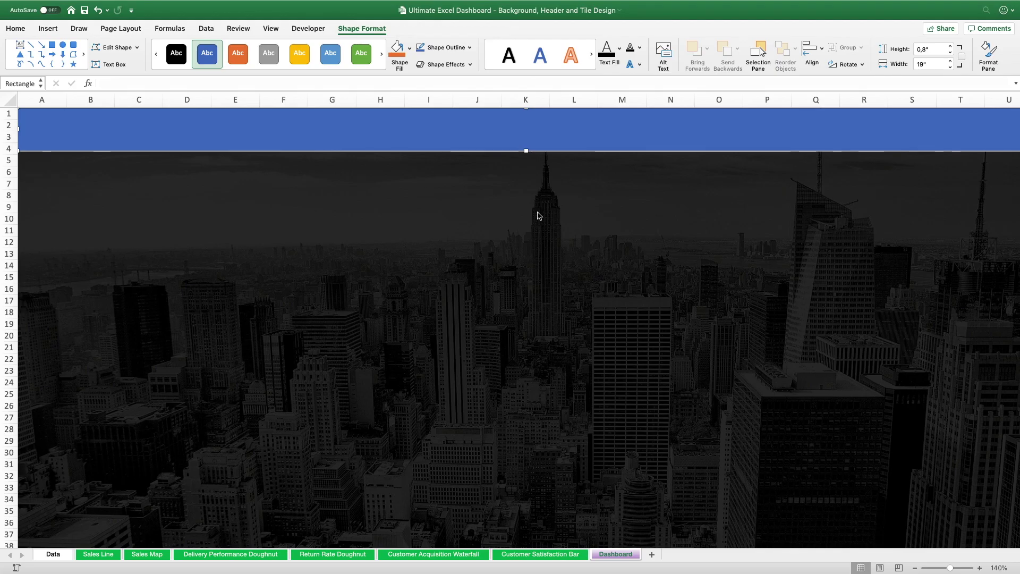
key("super+v")
mouse_move(579, 259)
left_mouse_down()
mouse_move(659, 307)
mouse_move(567, 257)
mouse_move(574, 248)
left_mouse_up()
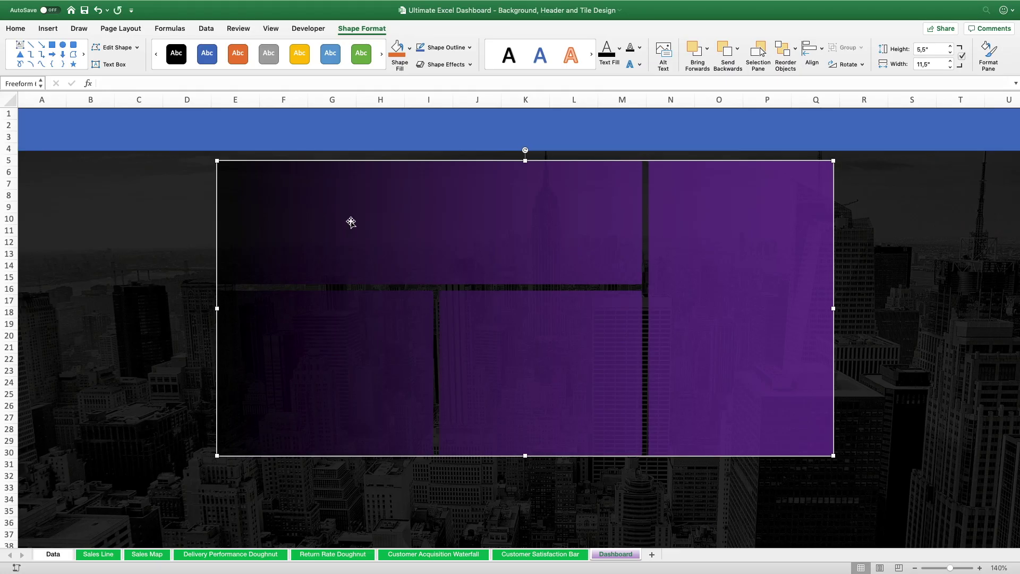
key("Down")
key("Down")
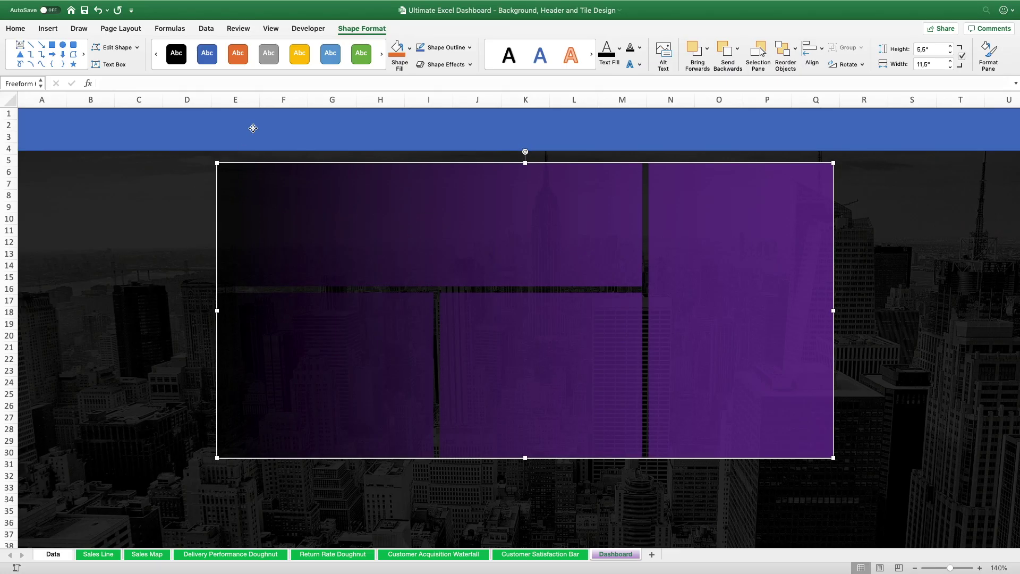
left_click(268, 137)
Give the header bar a gradient fill running horizontally at a 0° angle
right_click(267, 136)
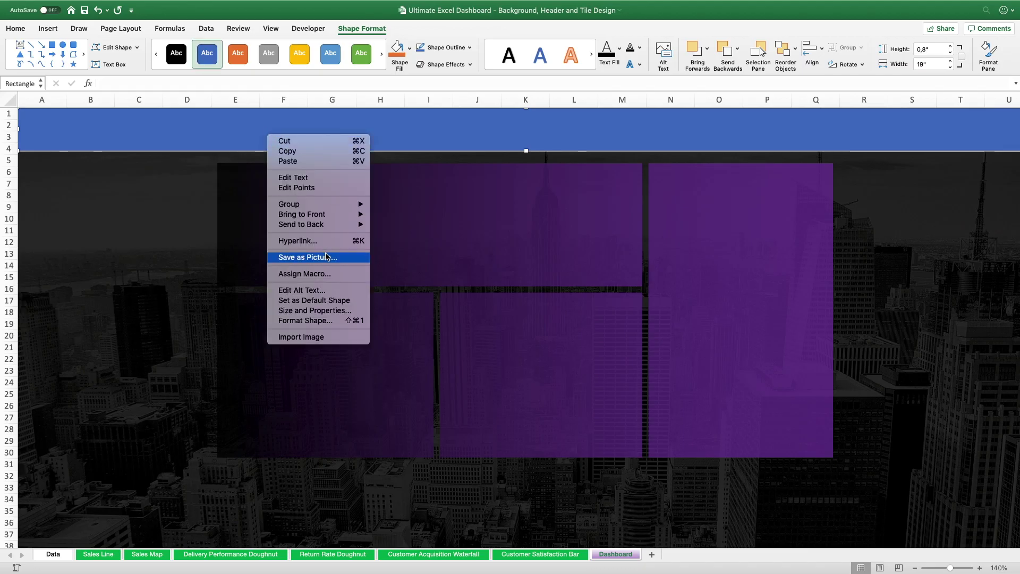
left_click(313, 320)
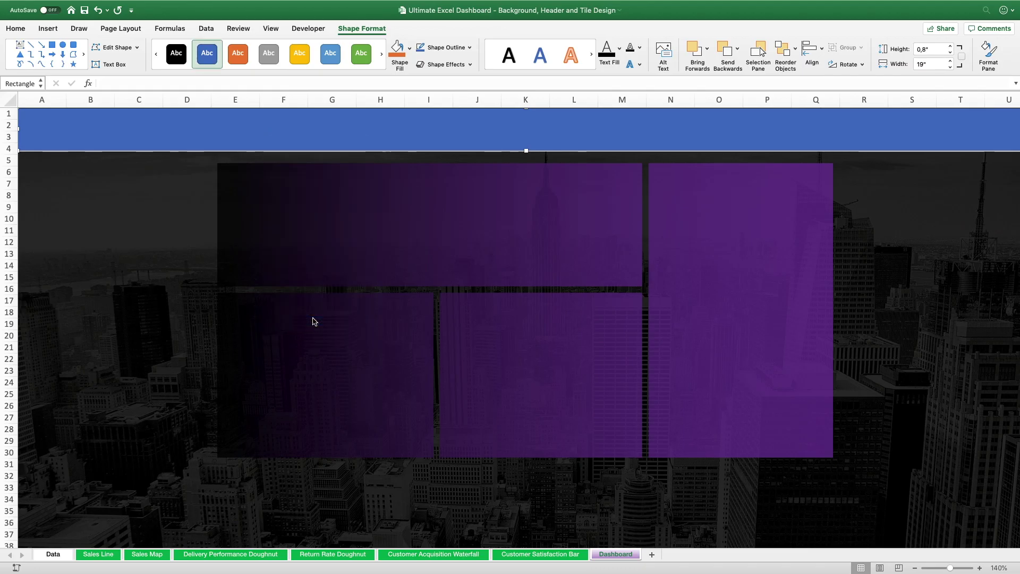
left_click(871, 200)
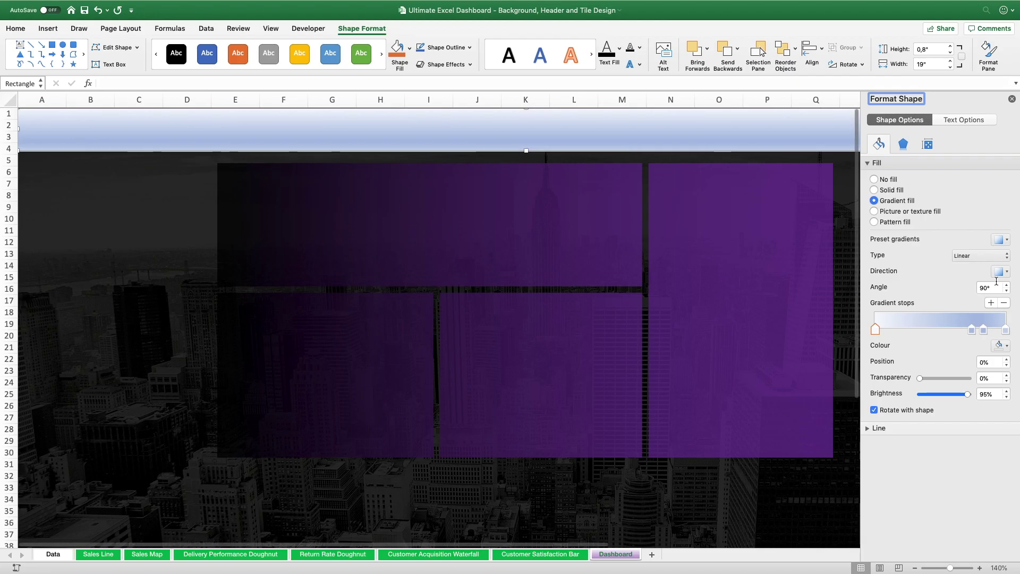
double_click(988, 288)
type("0")
key("Return")
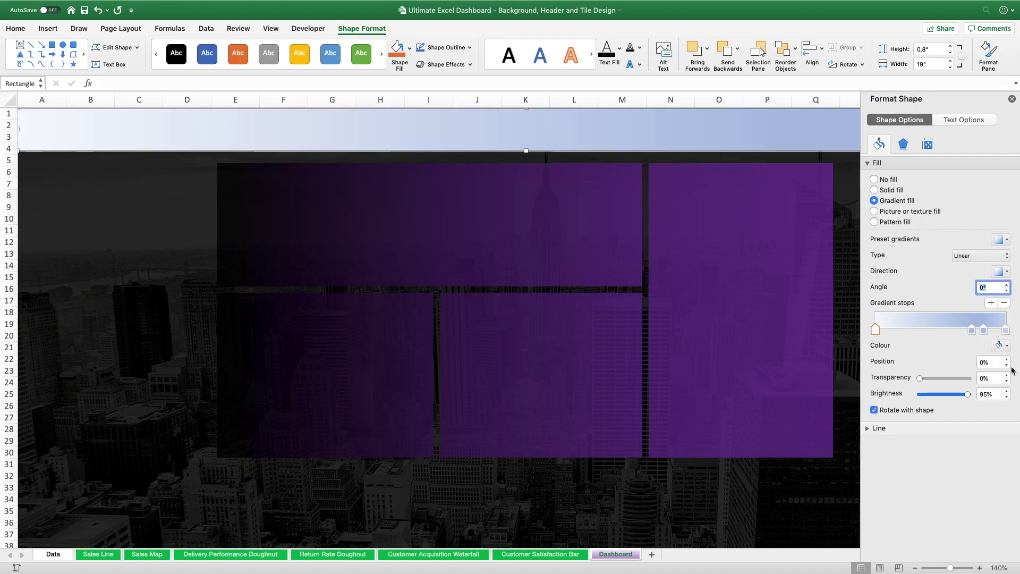
left_click(971, 330)
Delete the middle gradient stop and colour the stops black and purple at 20% transparency
left_click_drag(972, 330, 982, 330)
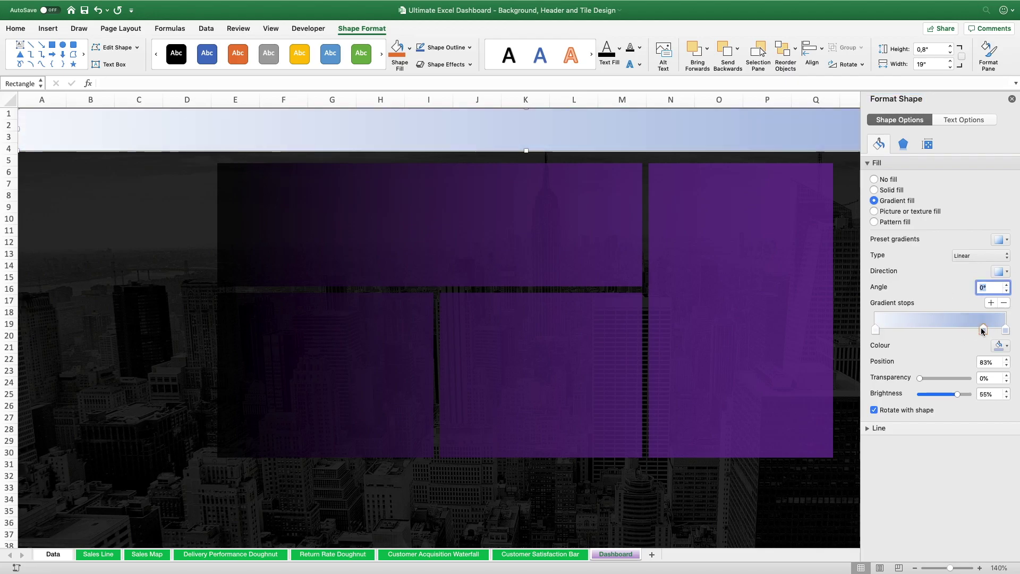
left_click(1004, 303)
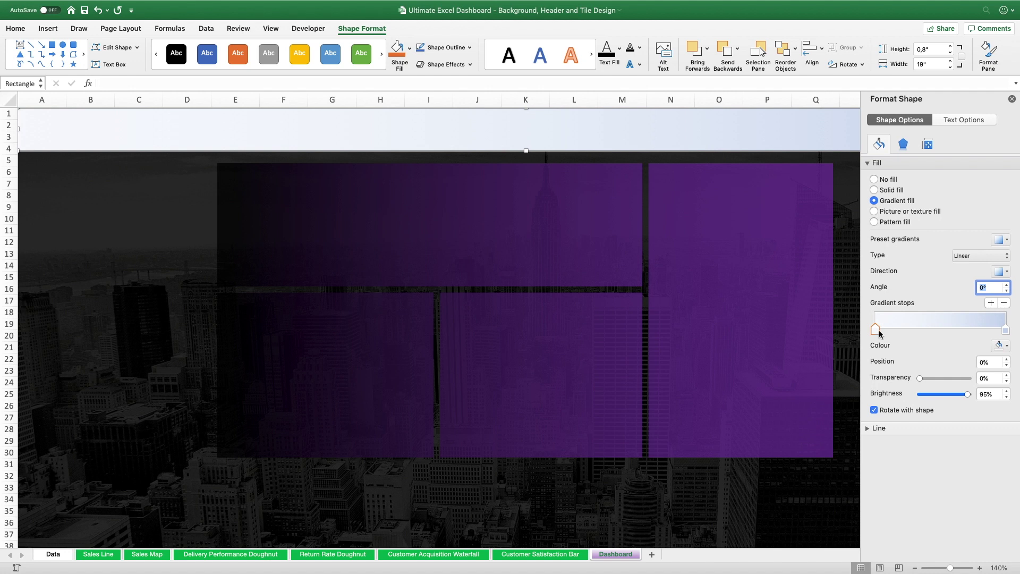
left_click(997, 344)
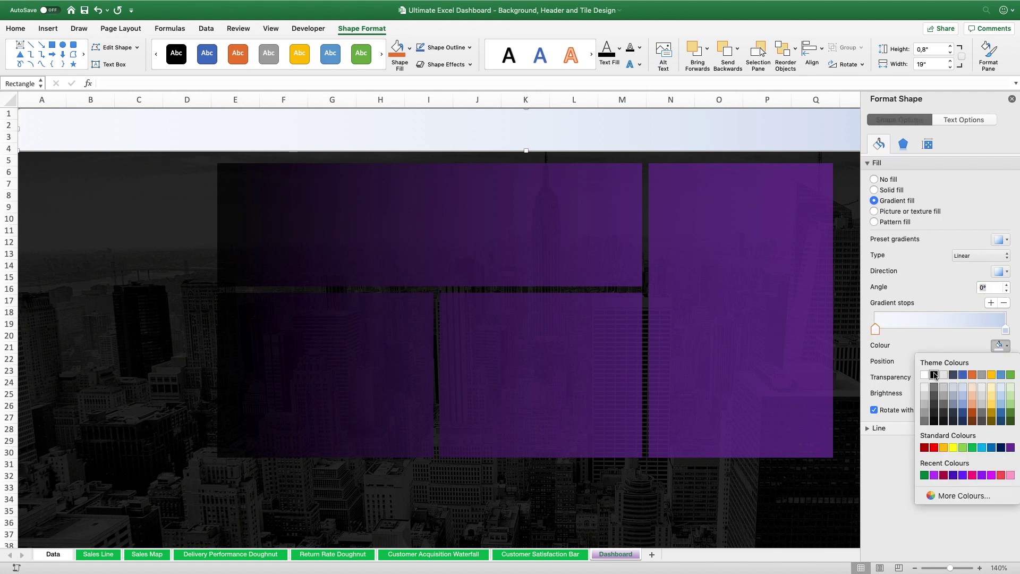
left_click(934, 375)
double_click(975, 377)
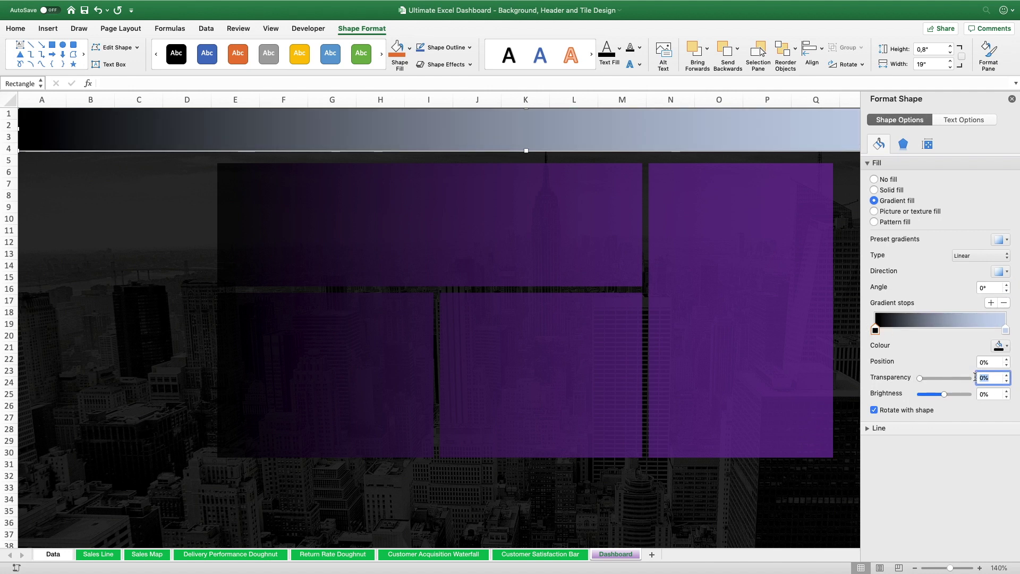
left_click(1004, 331)
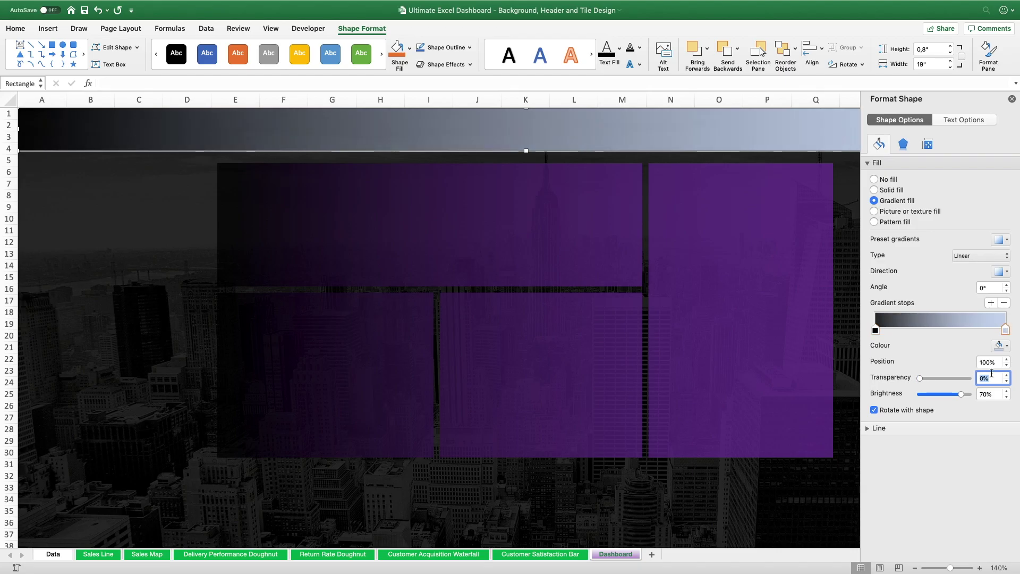
left_click(998, 346)
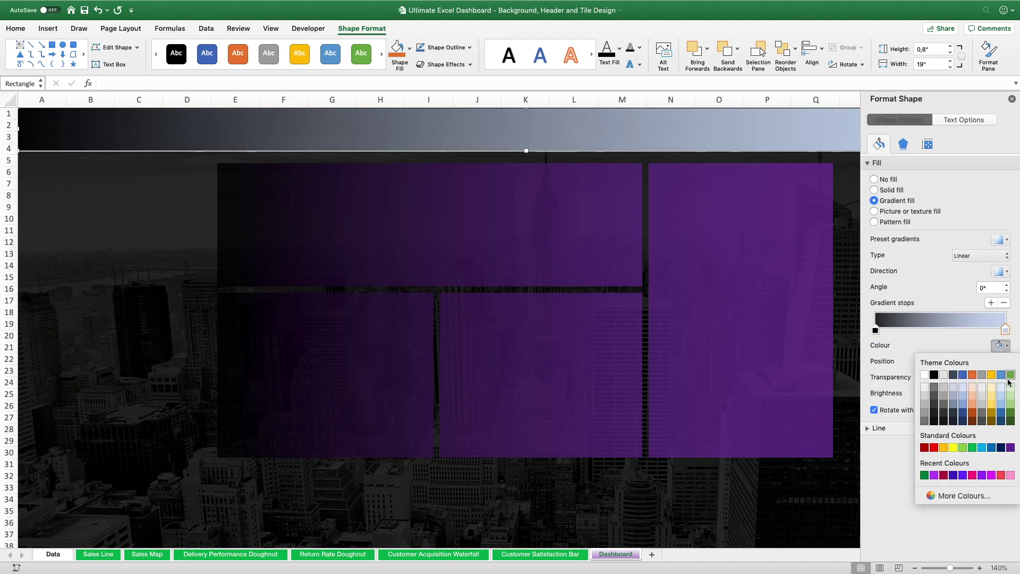
left_click(1012, 451)
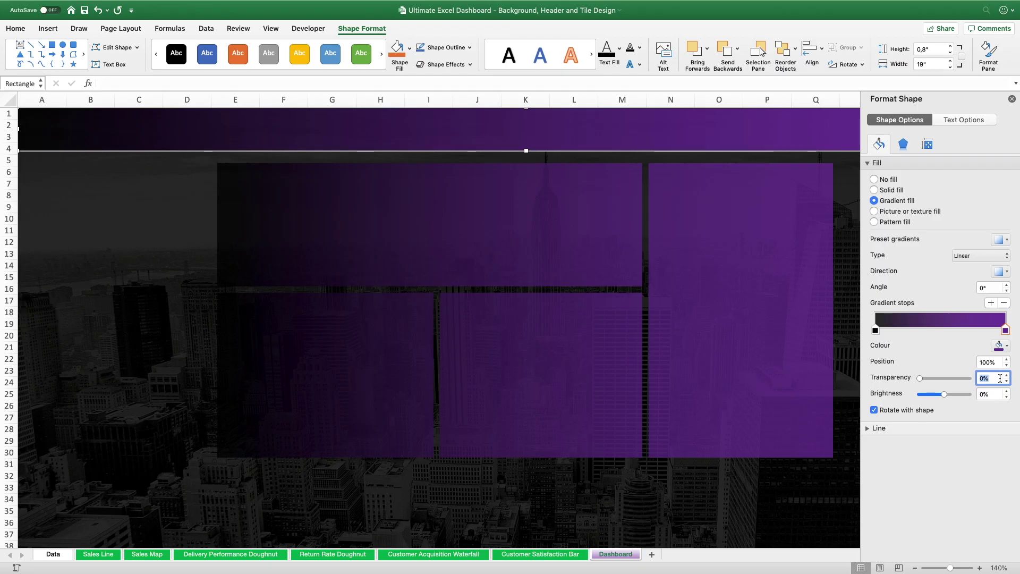
type("20")
key("Return")
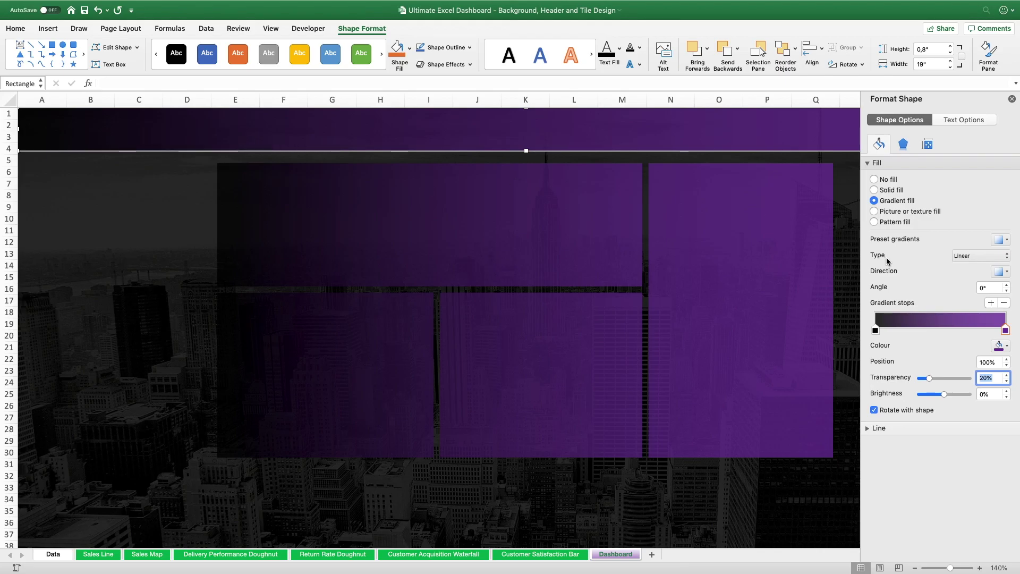
Move the black gradient stop to the 13% position
left_click_drag(876, 333, 884, 333)
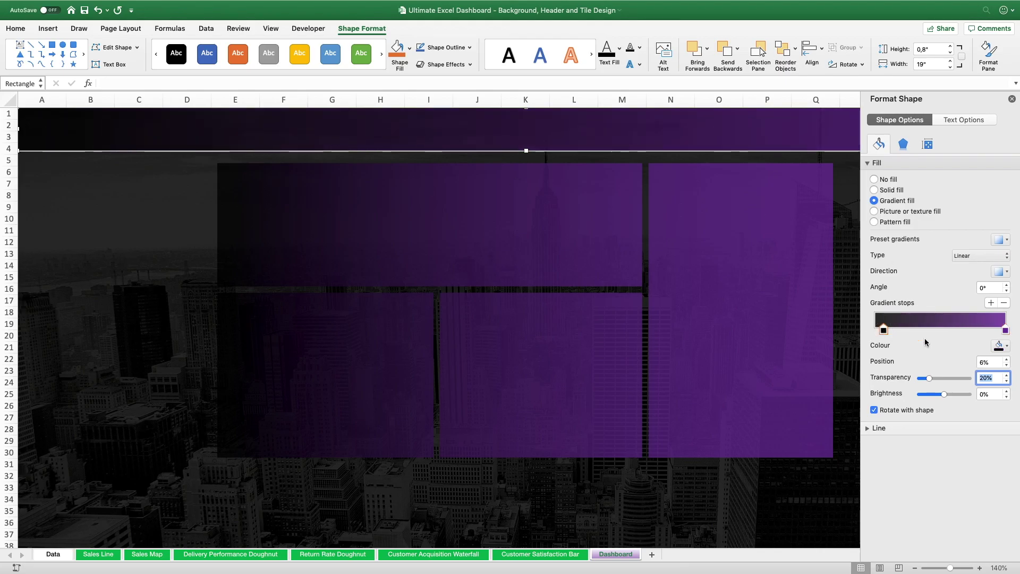
left_click(1007, 359)
left_click(1007, 359)
left_click(1008, 359)
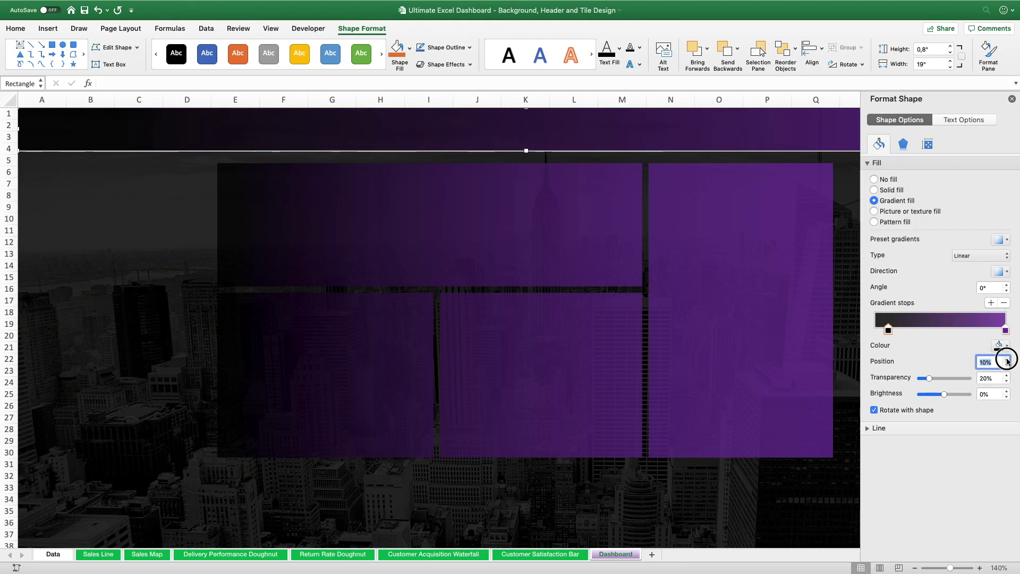
left_click(1007, 359)
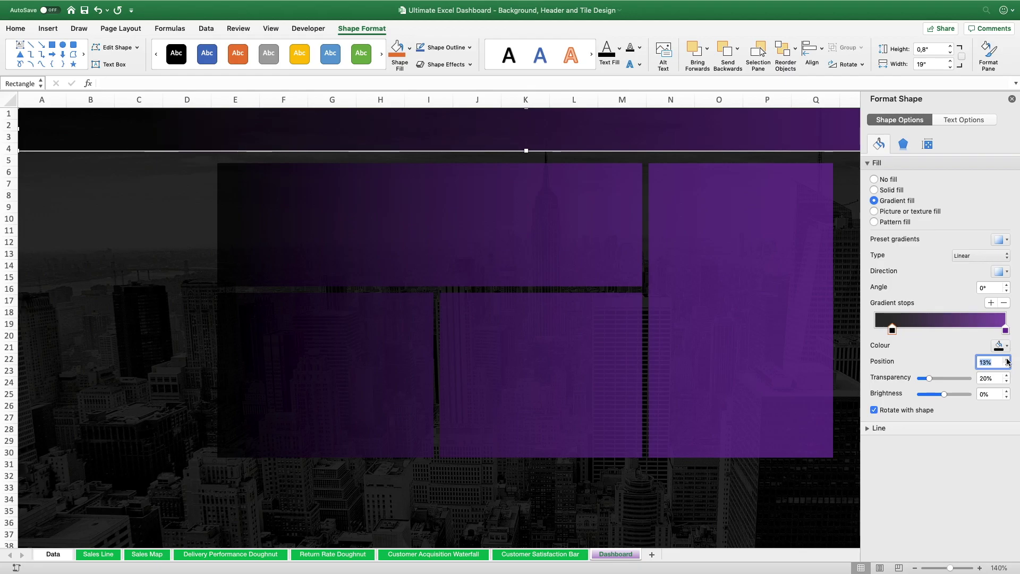
Set the header bar's outline to No line
left_click(576, 486)
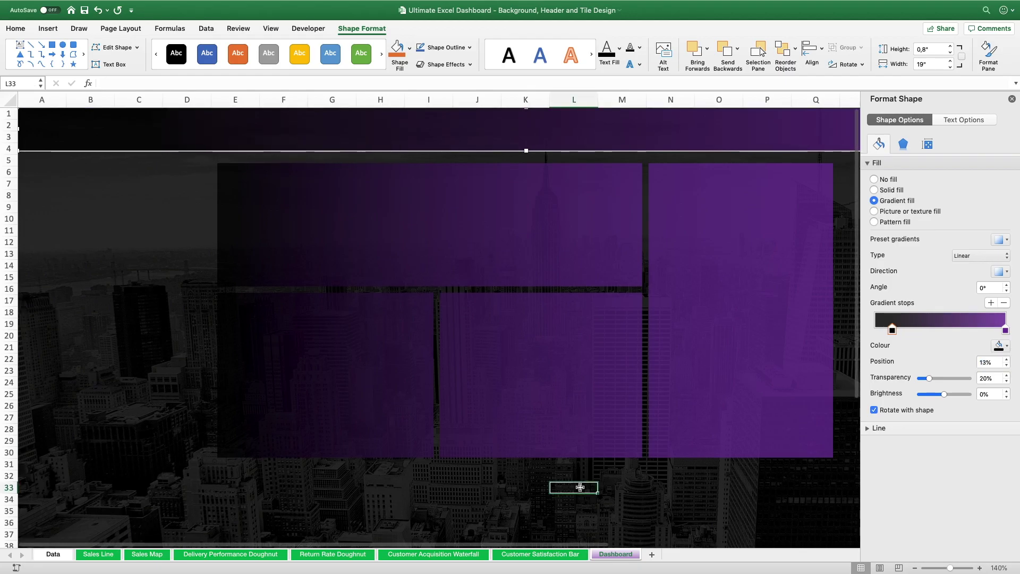
left_click(451, 127)
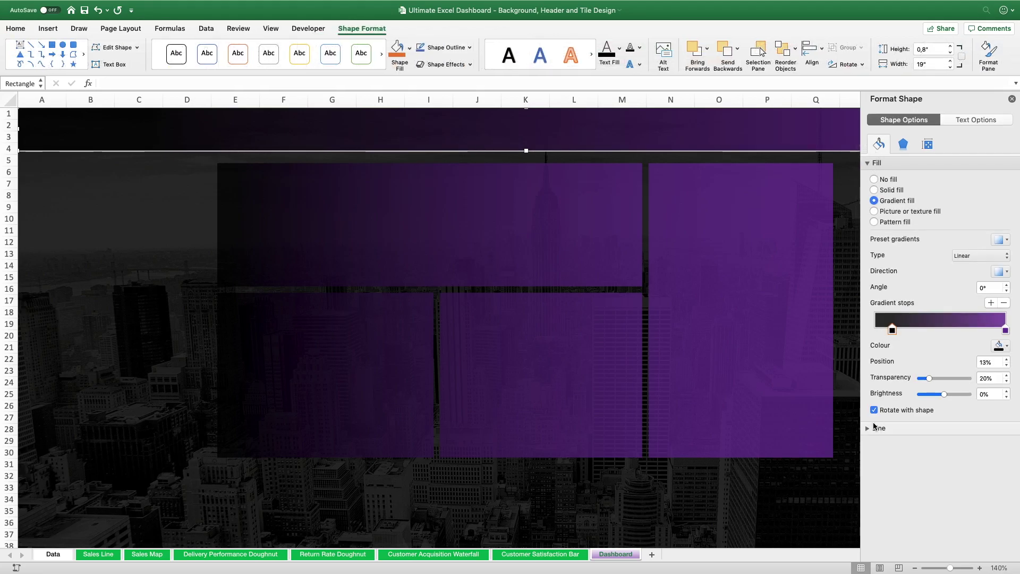
left_click(870, 428)
left_click(874, 444)
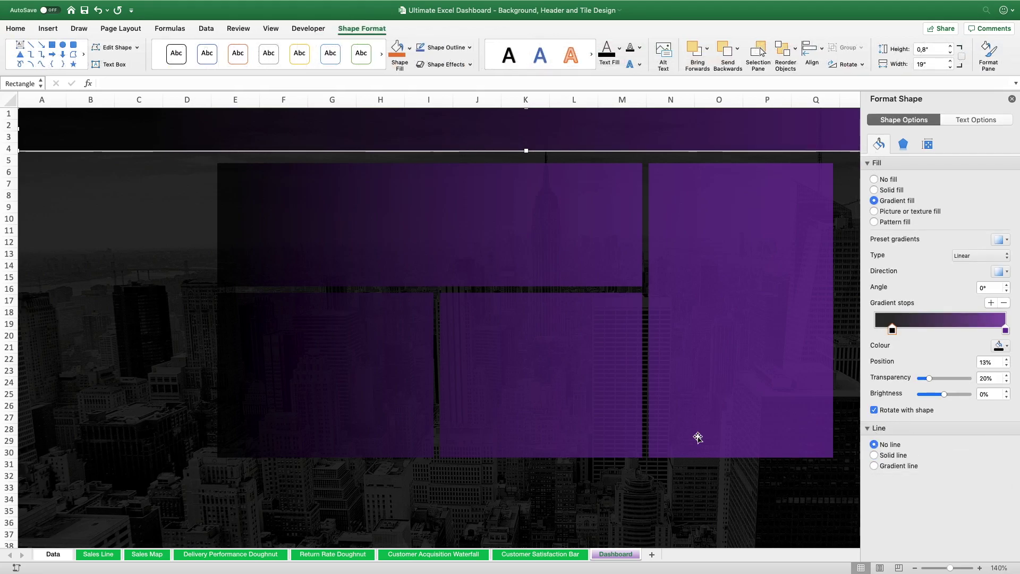
Draw a rectangle below the violet tiles
left_click(525, 534)
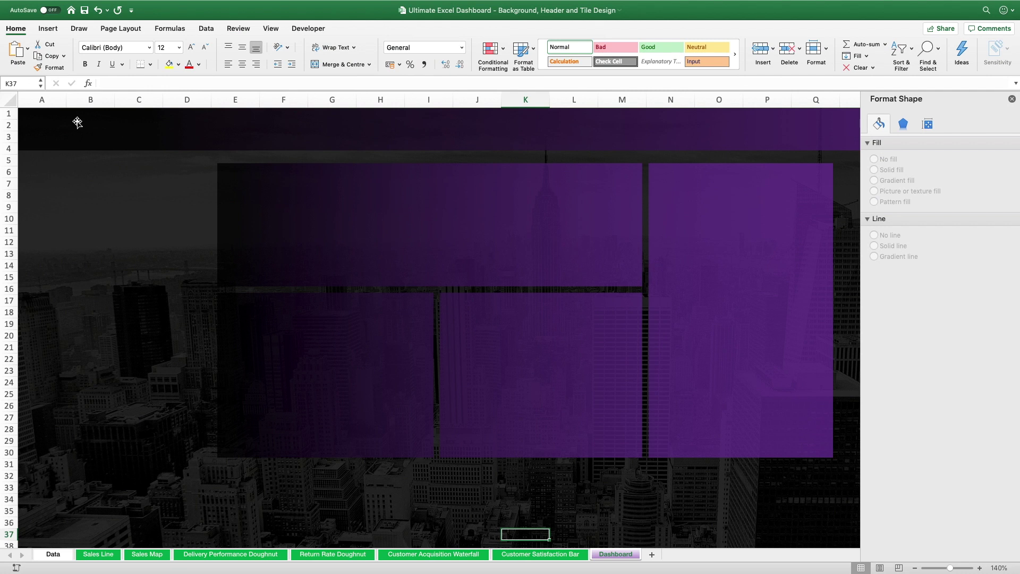
left_click(48, 29)
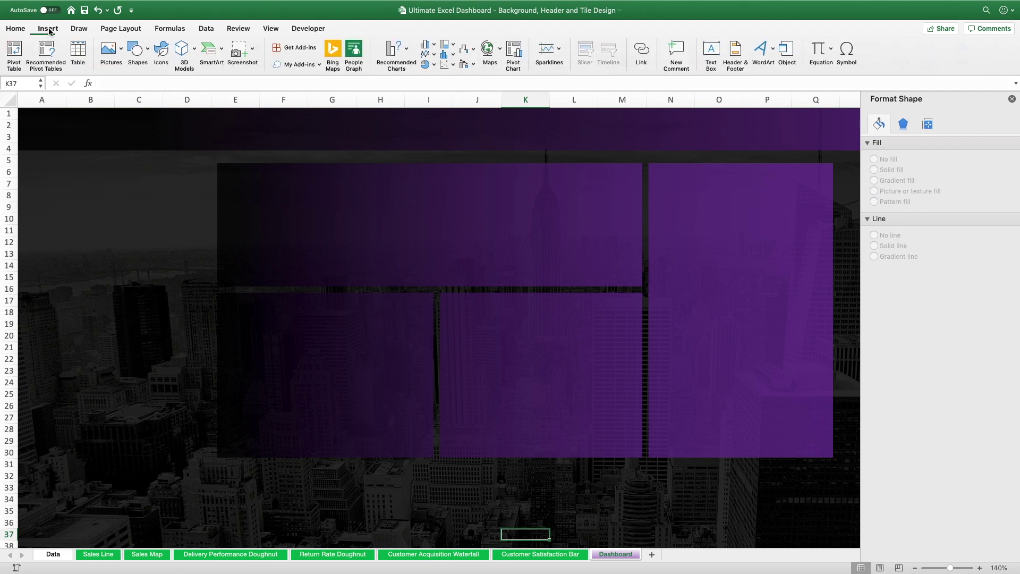
left_click(137, 49)
left_click(190, 82)
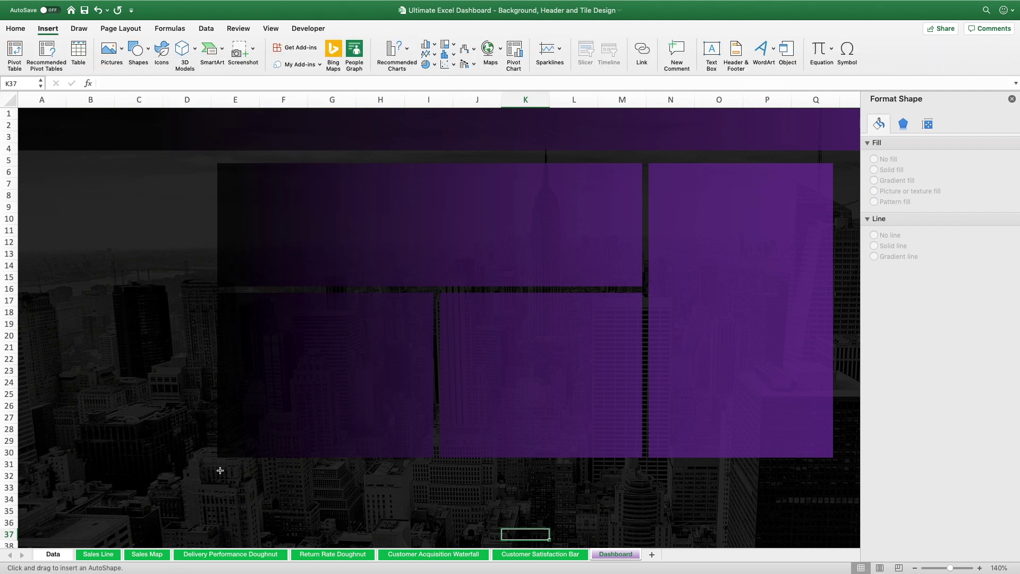
left_click_drag(219, 470, 835, 531)
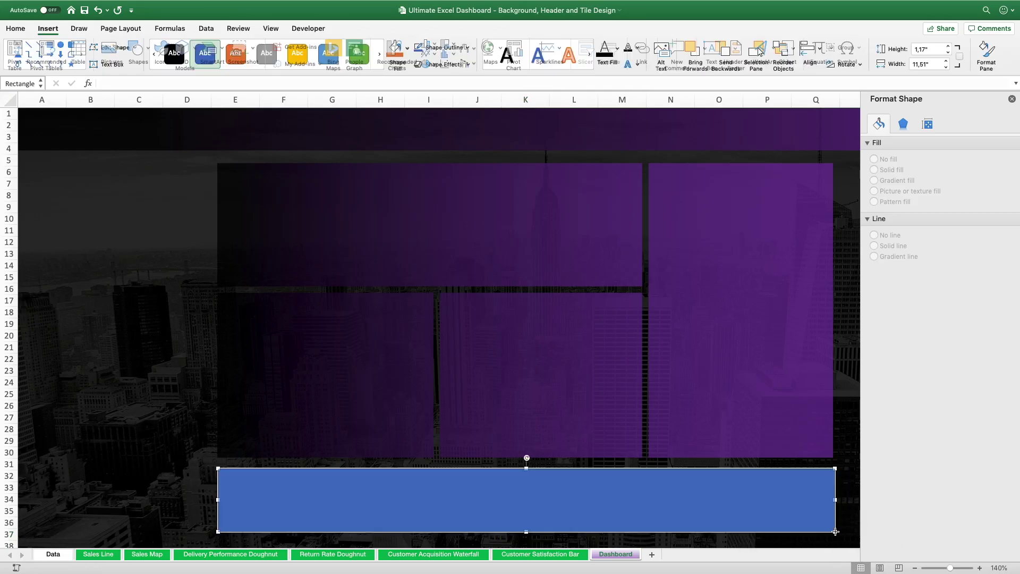
Size the rectangle to 1.3" tall by 11.5" wide and move it just under the tiles
left_click(951, 47)
left_click(951, 48)
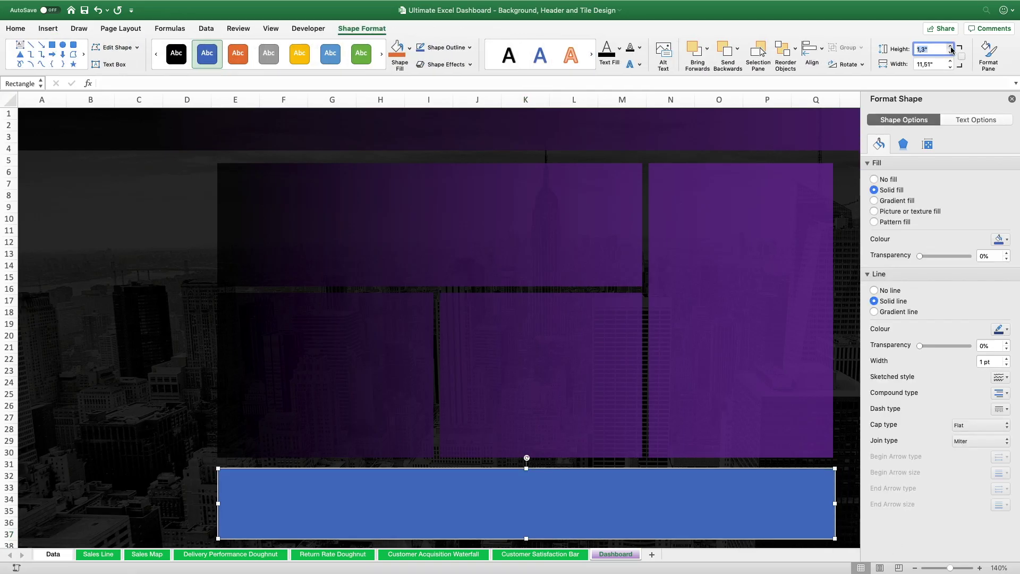
left_click(931, 63)
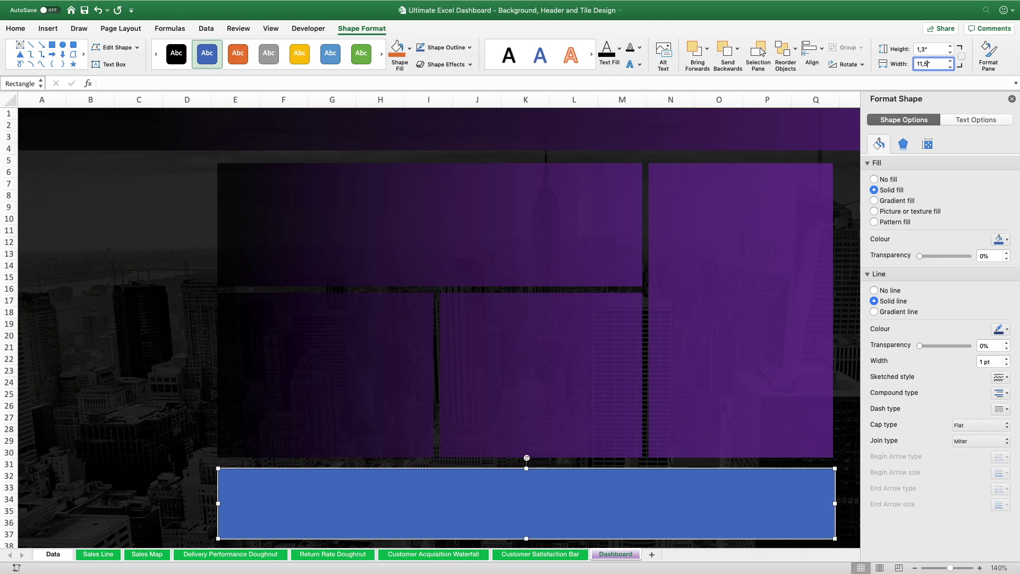
key("Return")
left_click_drag(515, 521, 514, 513)
Give the rectangle no outline and a black fill, then close the Format Shape pane
left_click(874, 291)
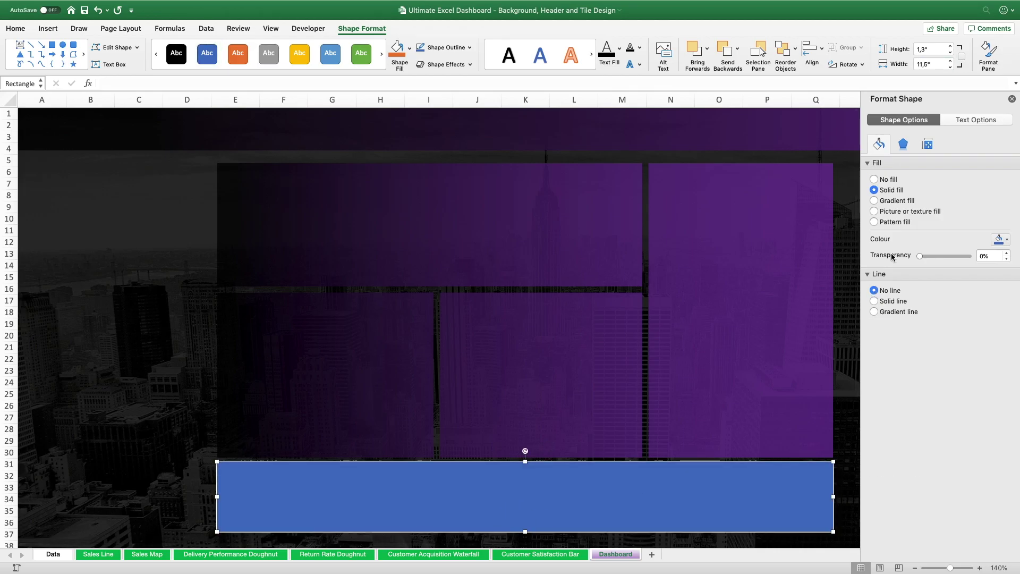
left_click(1000, 239)
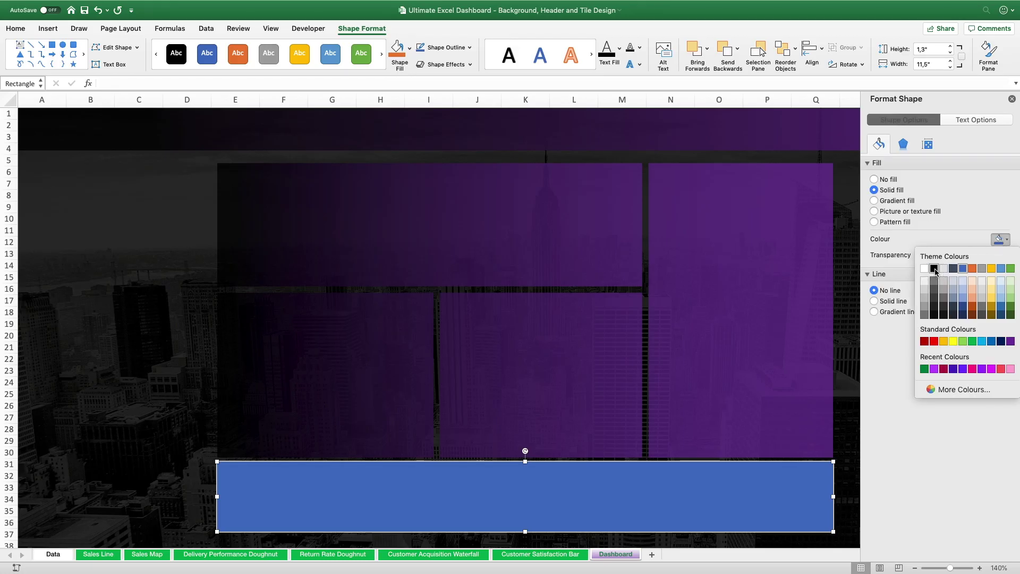
left_click(935, 269)
left_click(1013, 100)
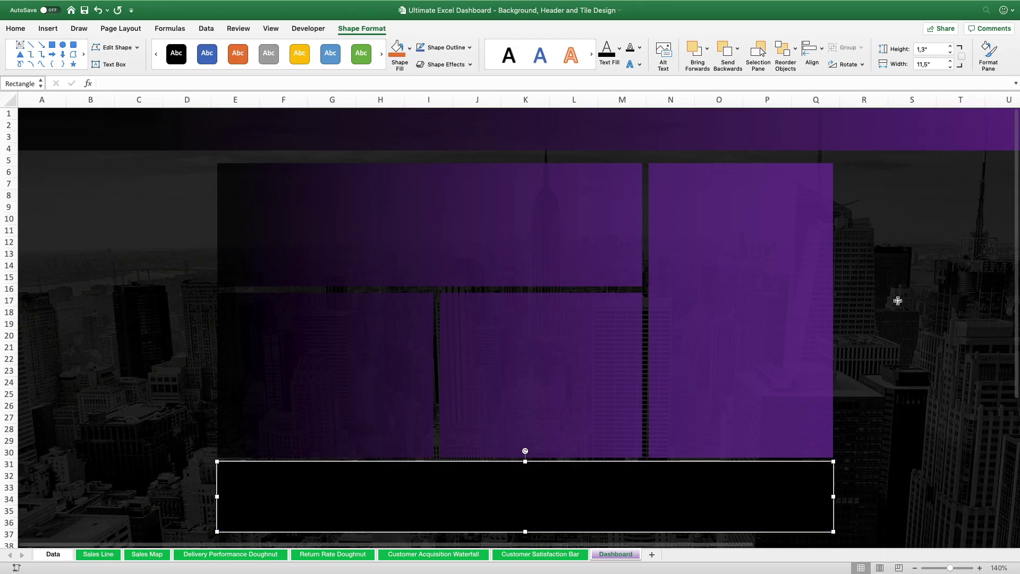
left_click(898, 300)
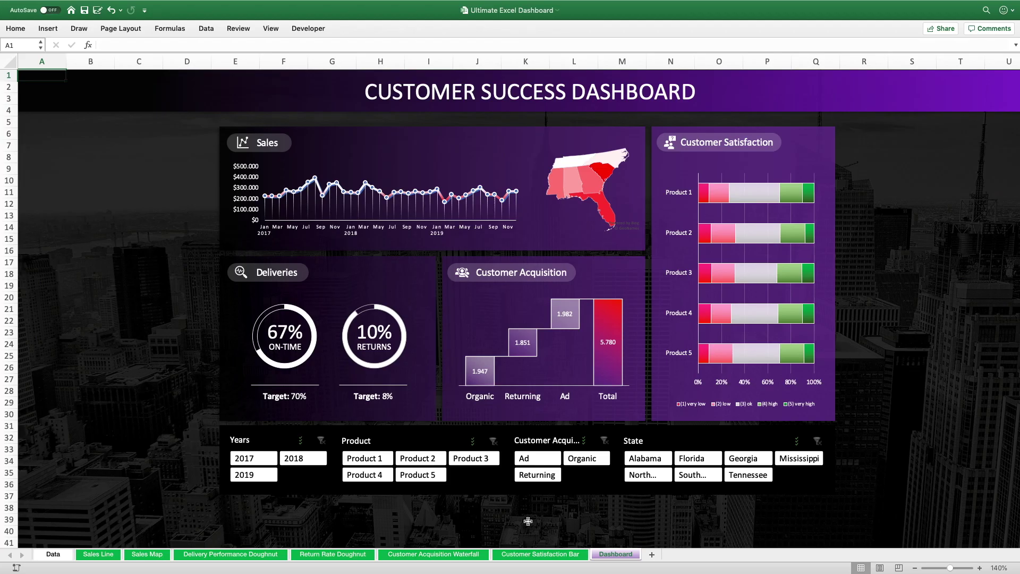
Try 2017, 2018 and 2019 in the Years slicer, then multi-select 2018 with 2019
left_click(254, 459)
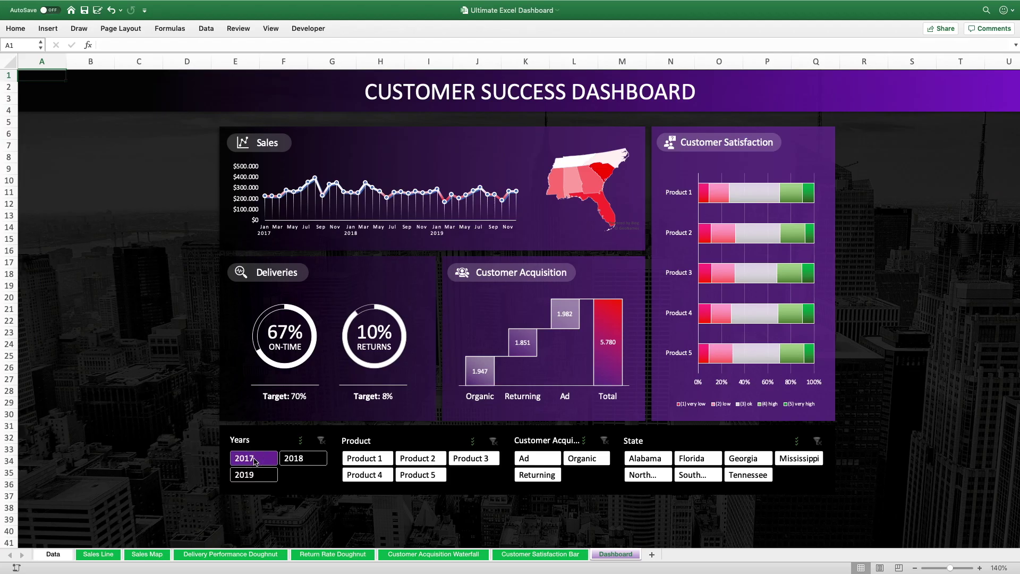
left_click(301, 459)
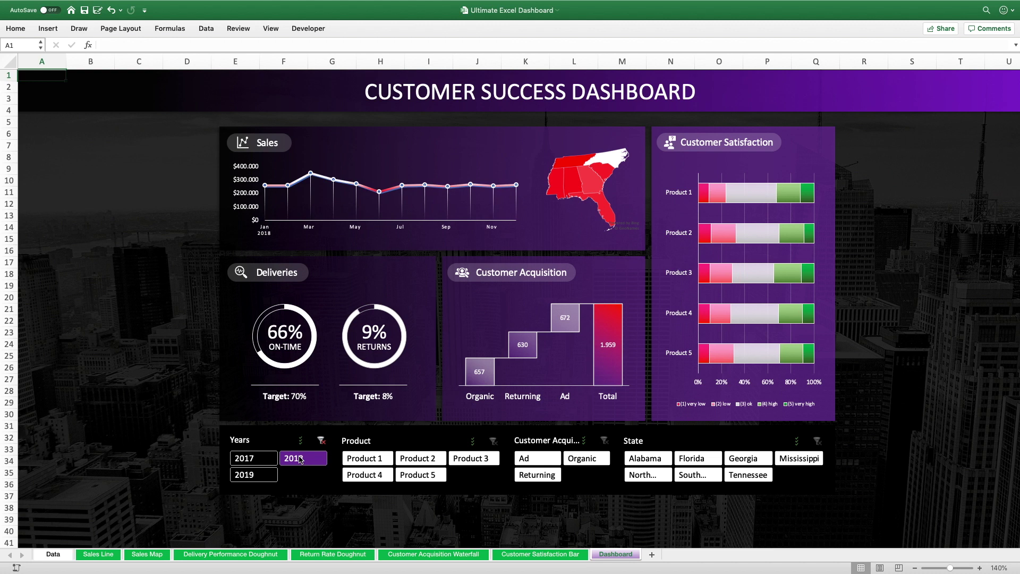
left_click(264, 475)
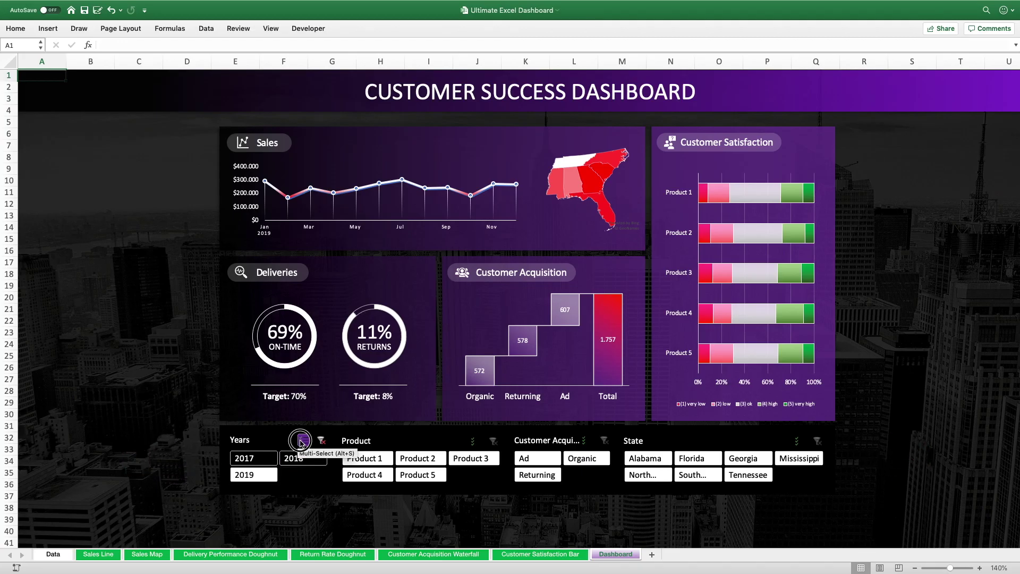
left_click(302, 441)
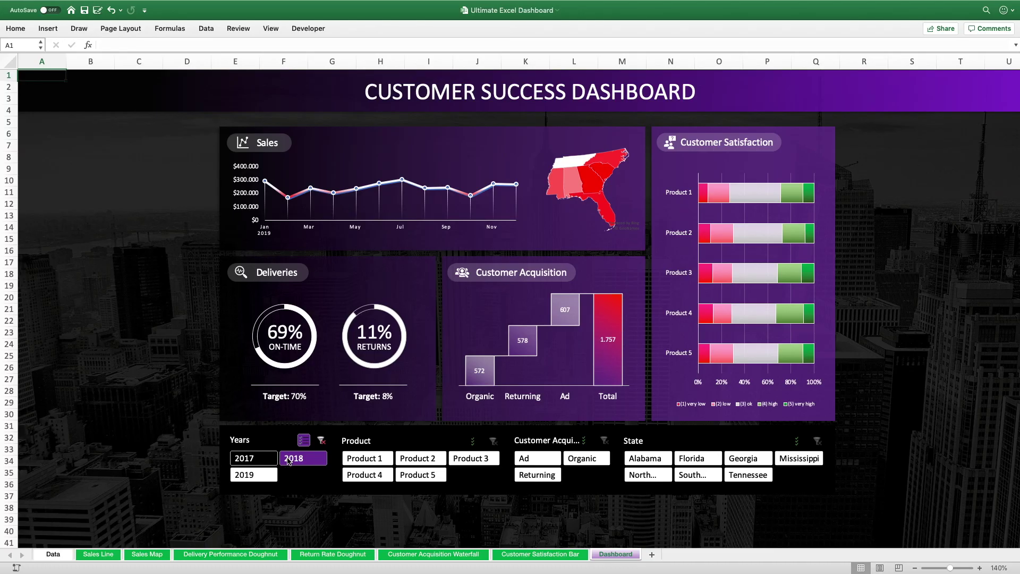
left_click(287, 460)
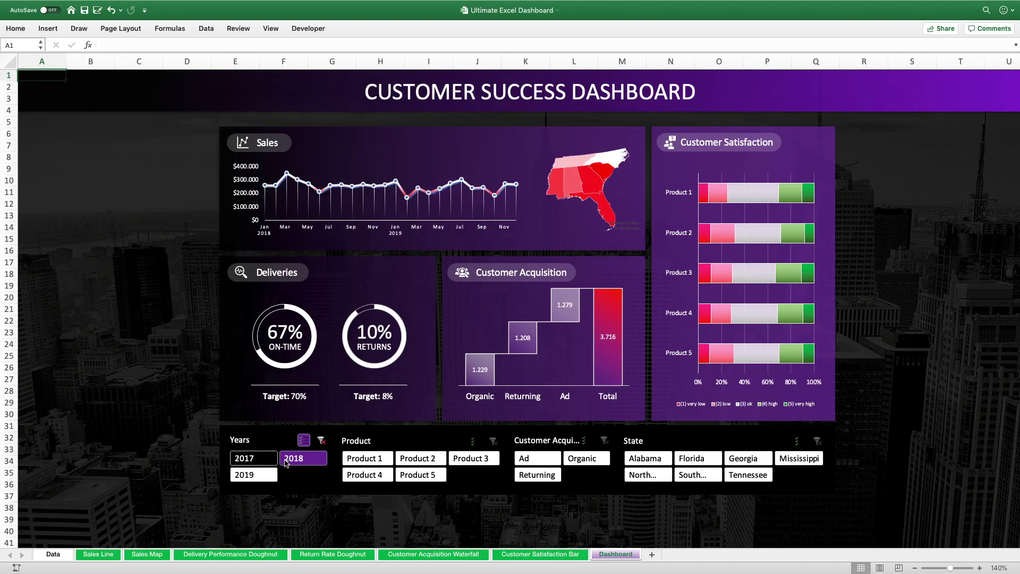